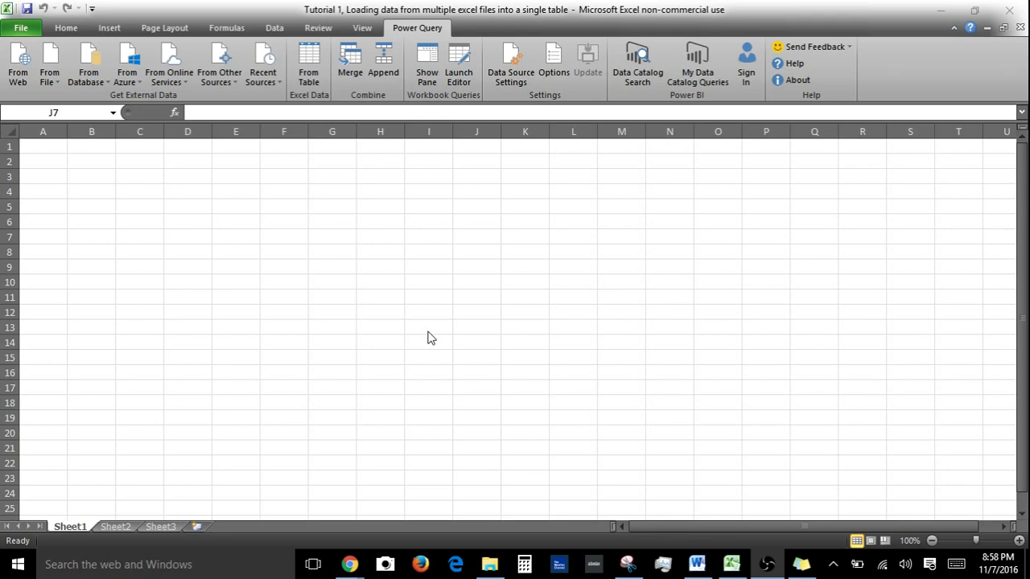
Step: Open the Power Query editor and start a new query with a folder as its source
left_click(464, 72)
left_click(462, 72)
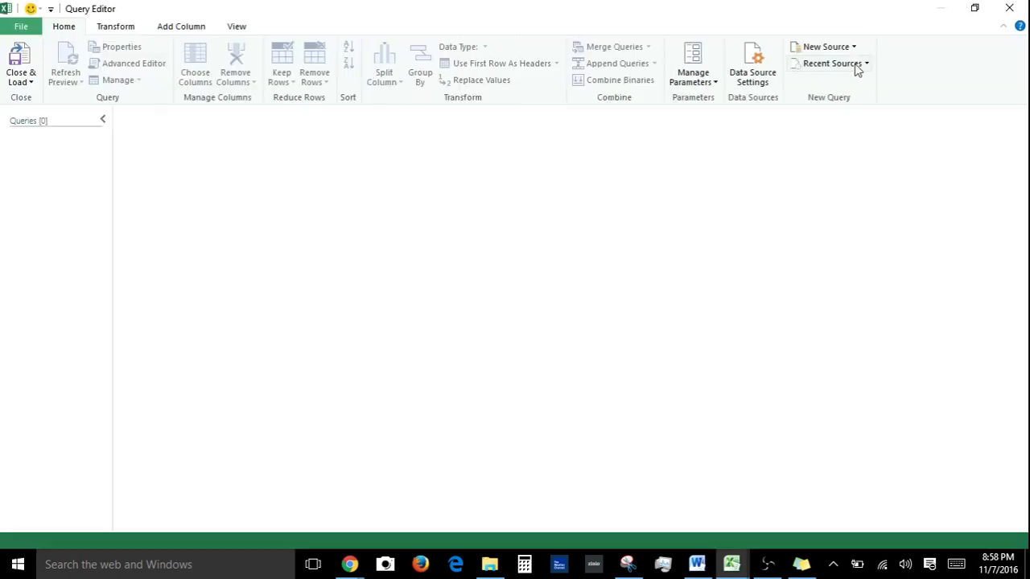
left_click(851, 50)
mouse_move(847, 71)
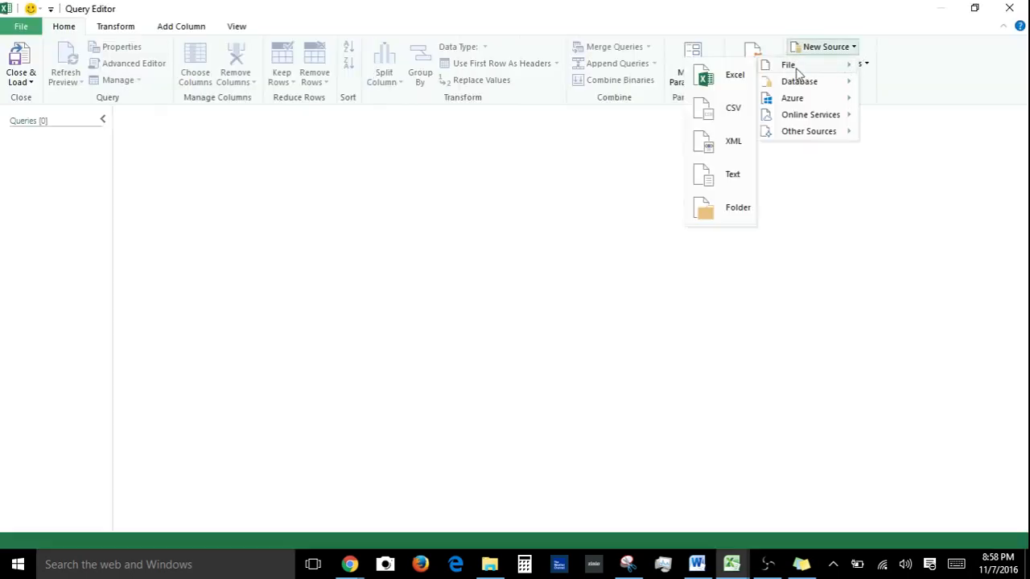
left_click(738, 211)
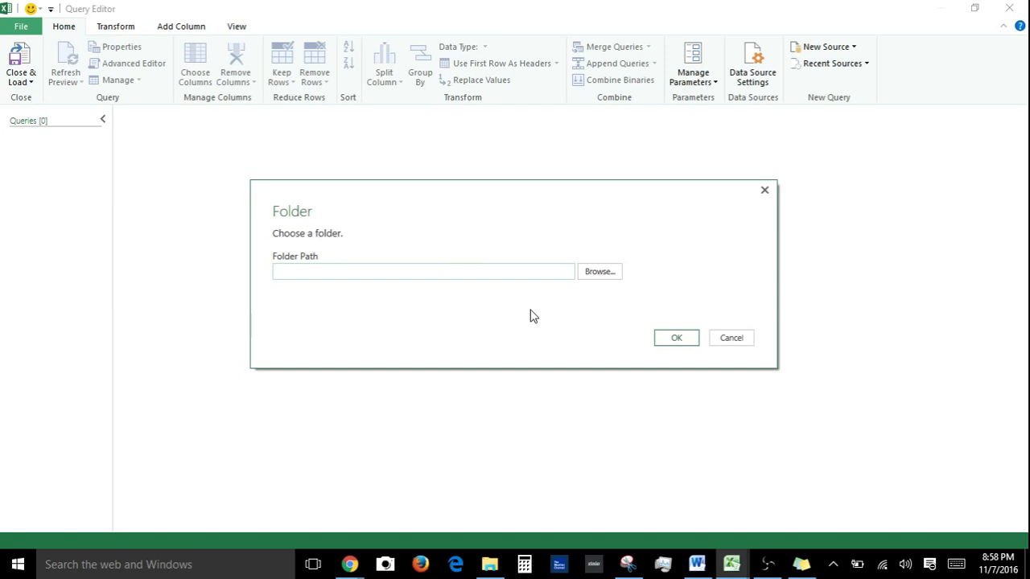
Step: Choose the Monthly Financials folder inside PowerQuery on the C: drive as the source and load its file list
left_click(598, 271)
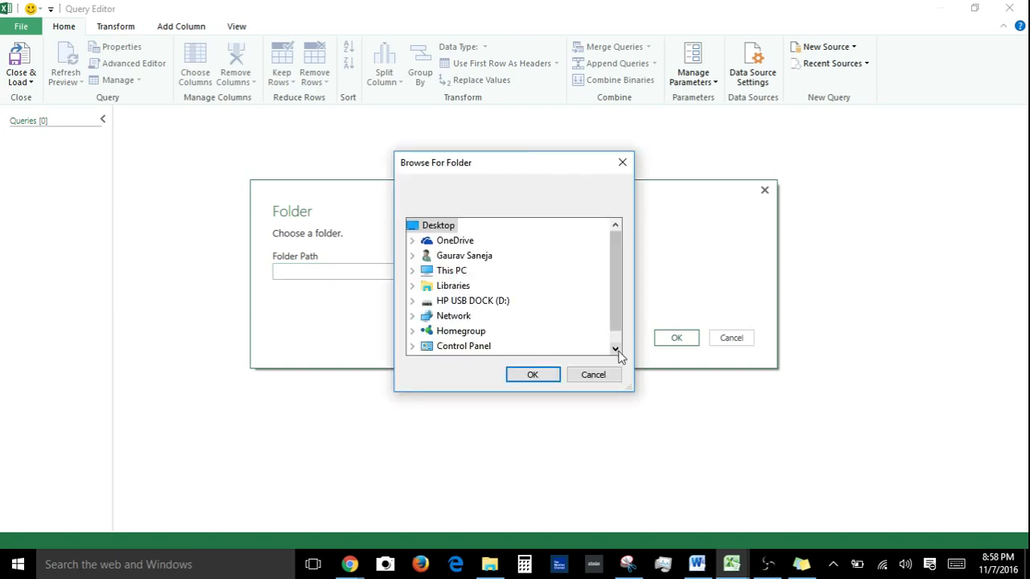
left_click(614, 340)
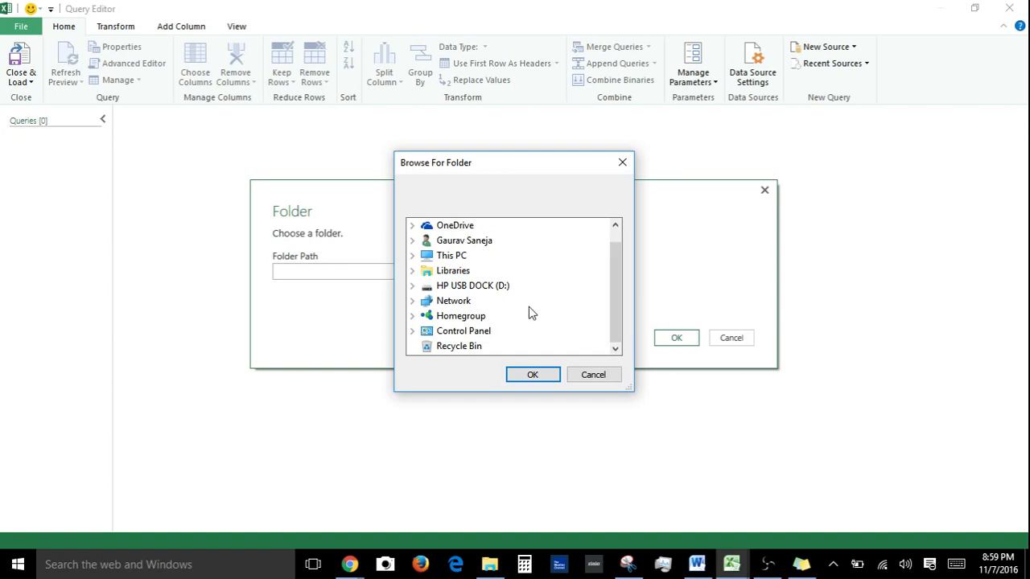
left_click(412, 256)
double_click(485, 330)
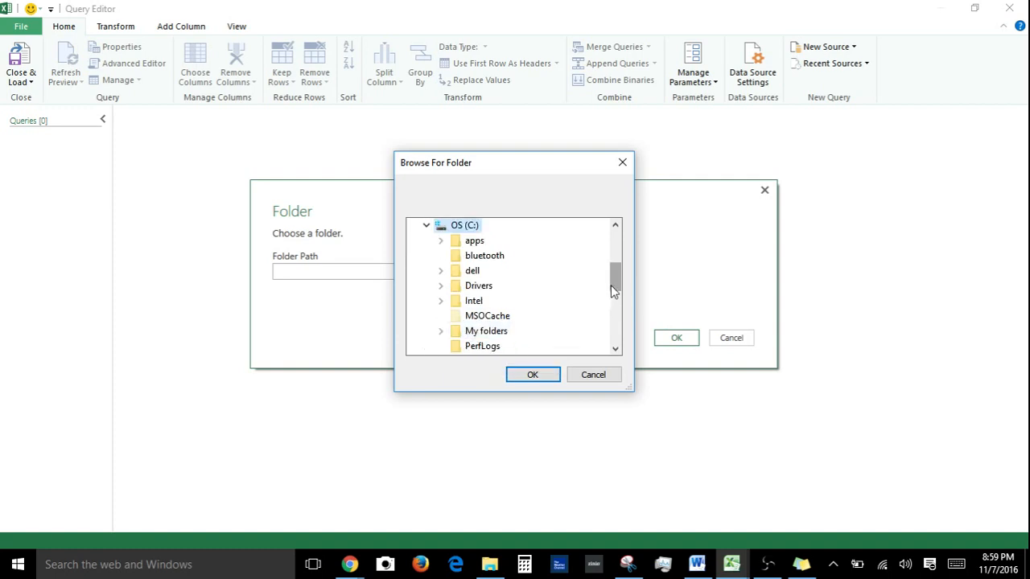
left_click_drag(613, 283, 617, 313)
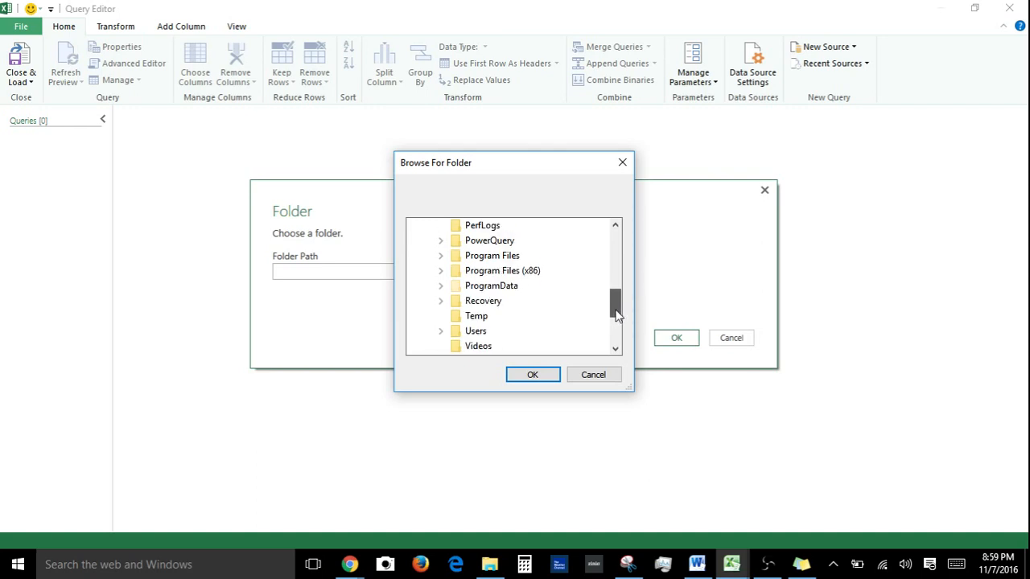
left_click(485, 241)
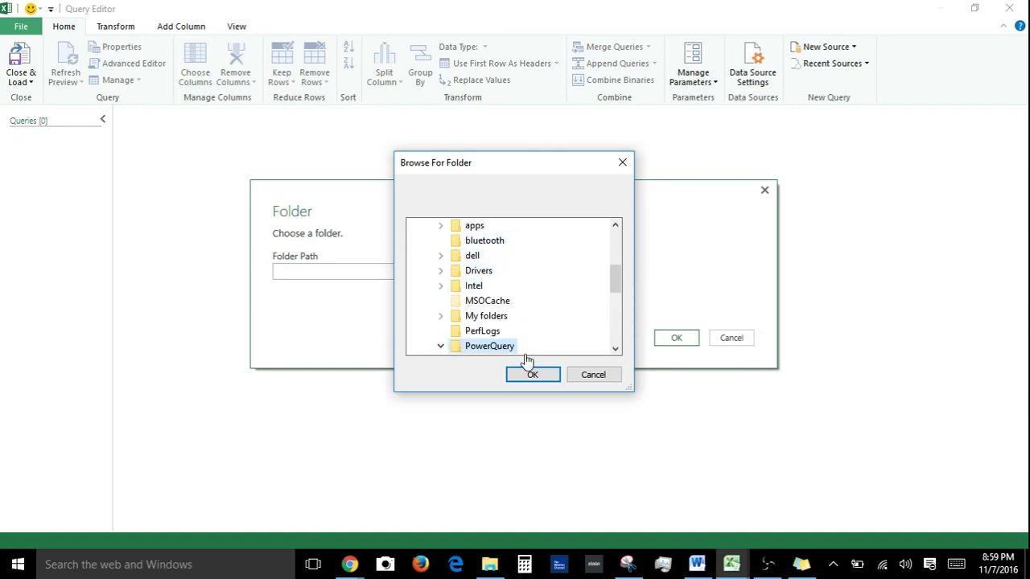
left_click(615, 350)
left_click(614, 350)
left_click(614, 350)
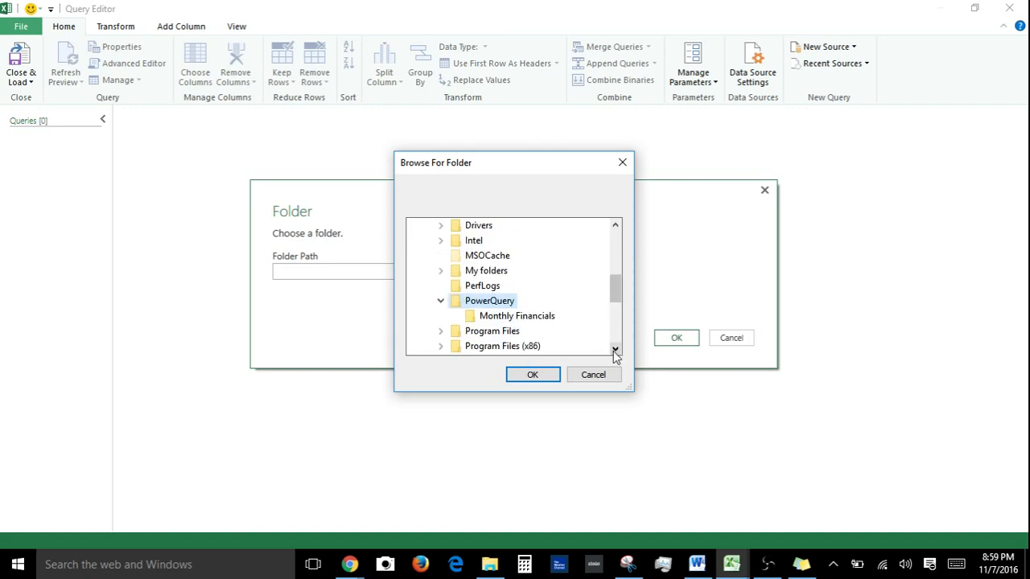
left_click(512, 319)
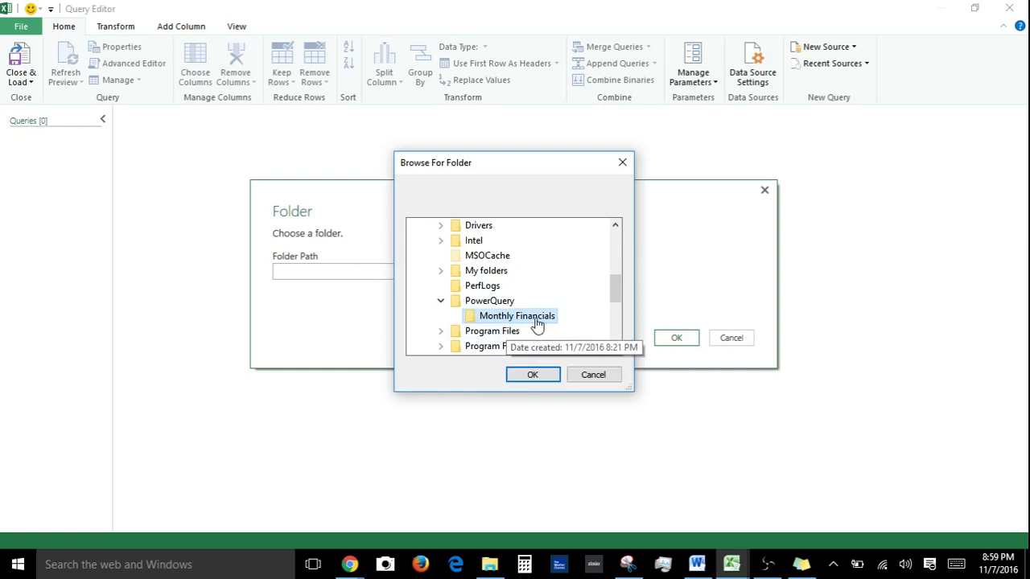
left_click(532, 375)
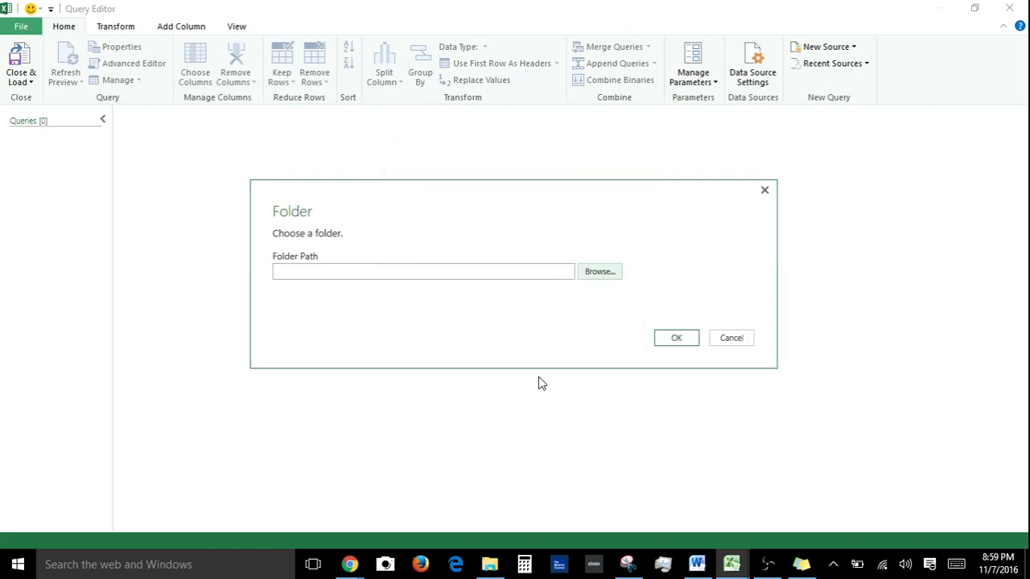
left_click(668, 337)
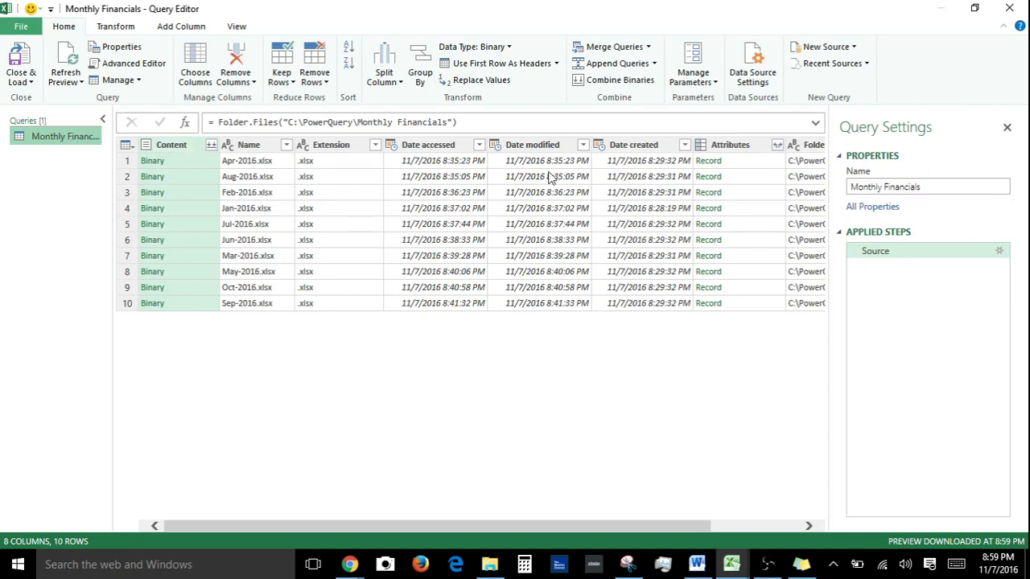
Step: Remove the columns from Extension through Folder Path, keeping only Content and Name
left_click_drag(614, 528, 363, 510)
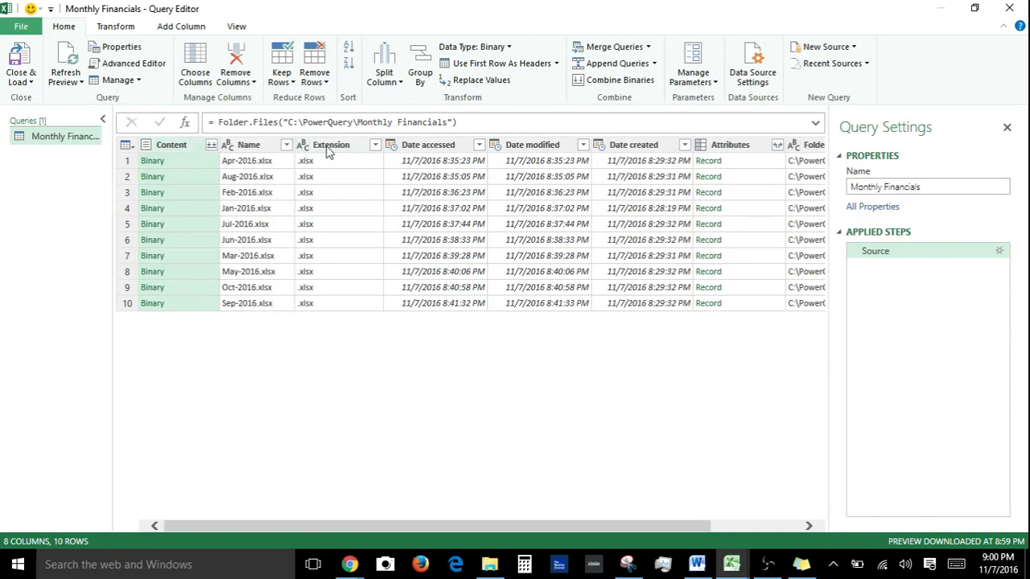
left_click(327, 149)
left_click_drag(567, 529, 738, 544)
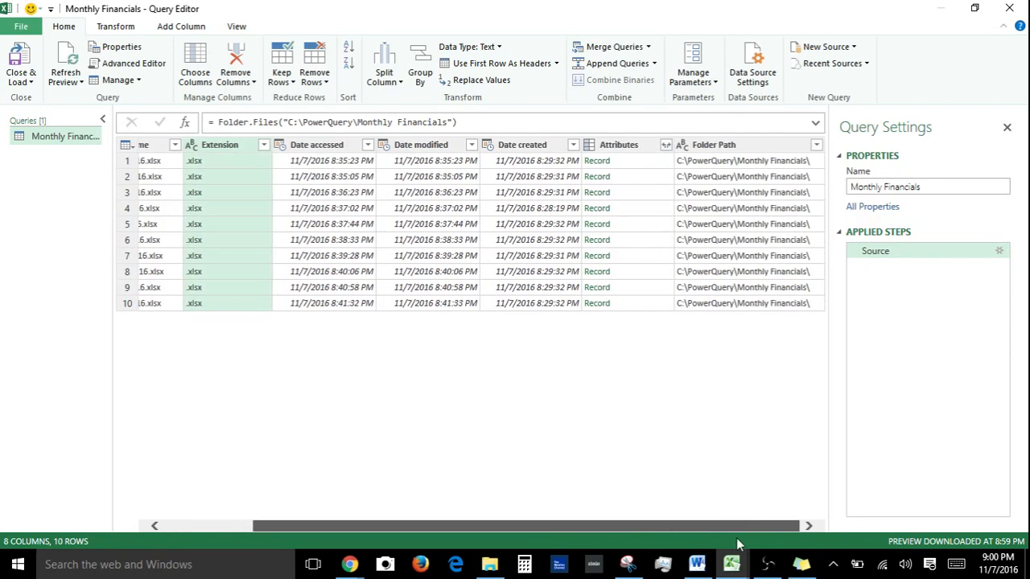
left_click(720, 145, "shift")
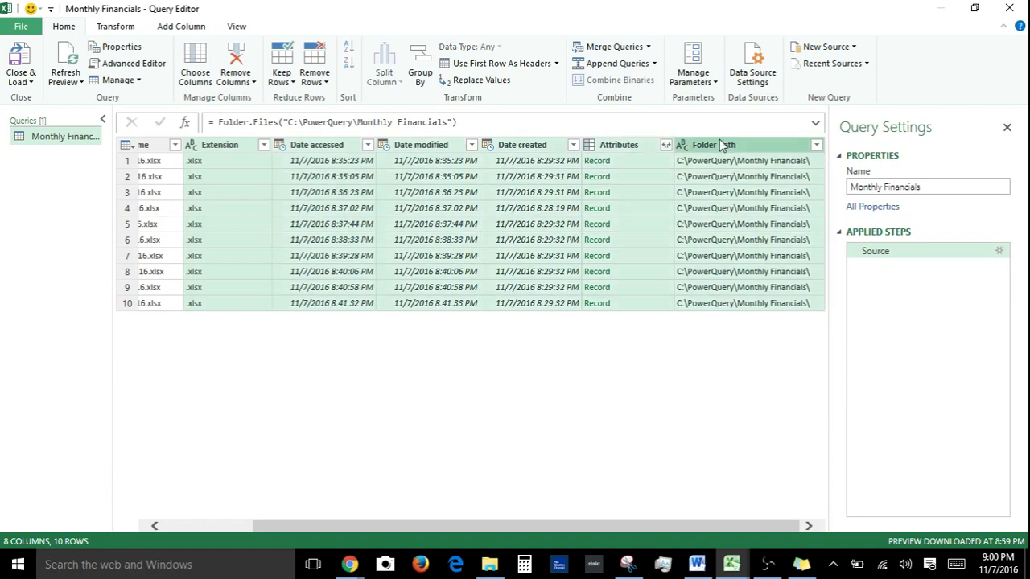
right_click(720, 144)
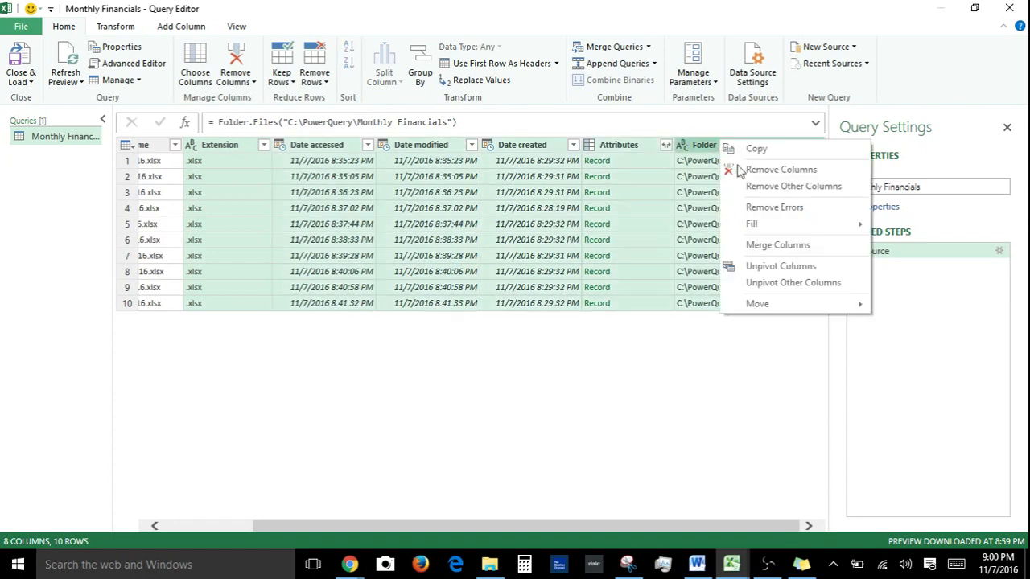
left_click(779, 171)
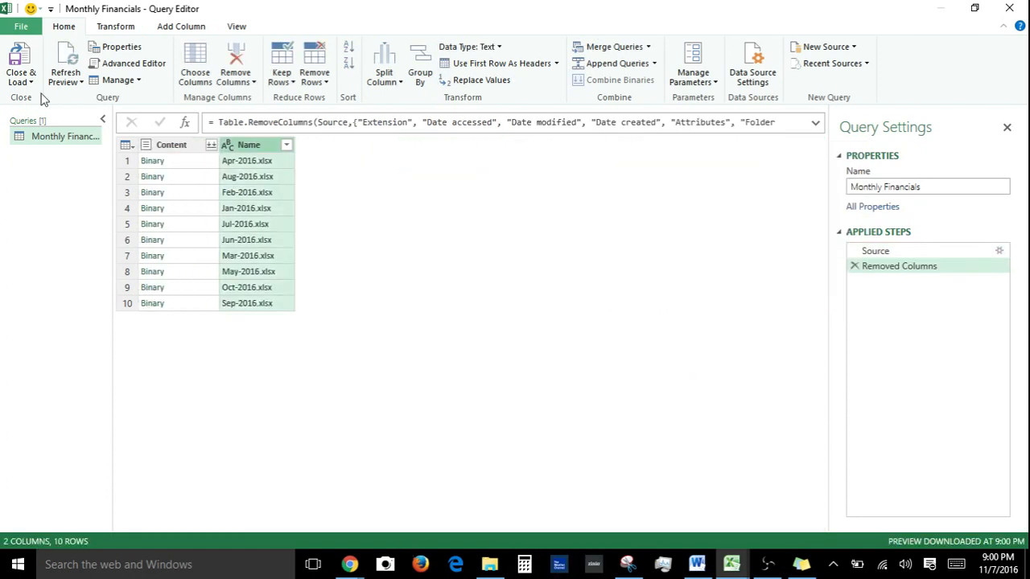
Step: Set up a custom column named DisplayContent with the formula =Excel.Workbook([Content])
left_click(170, 27)
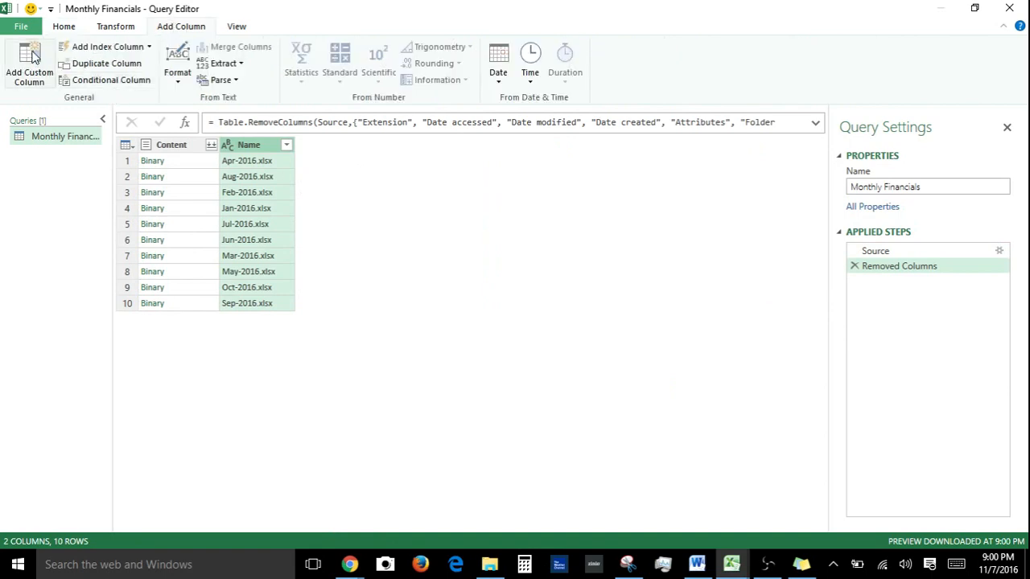
left_click(33, 56)
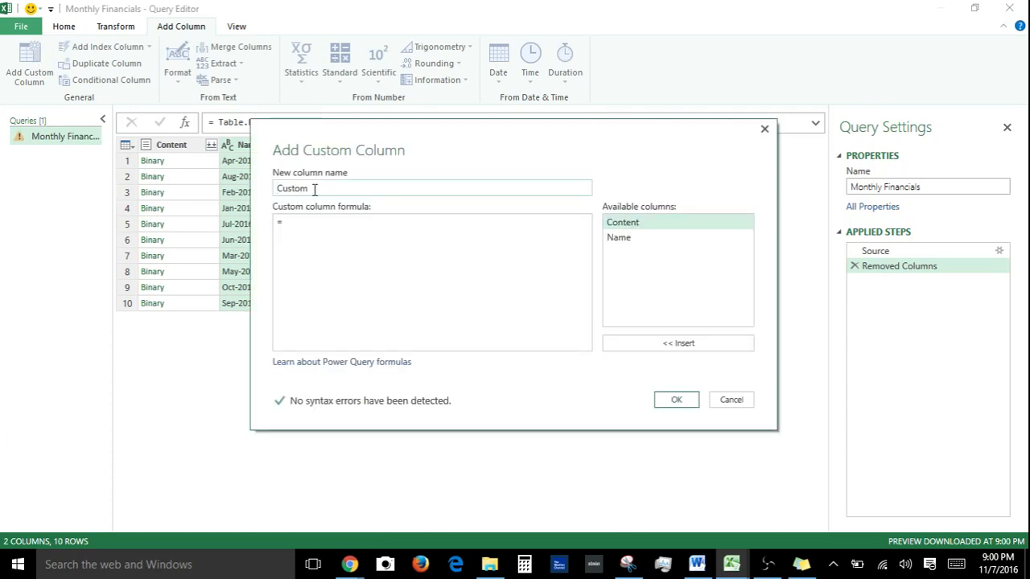
left_click_drag(319, 191, 235, 181)
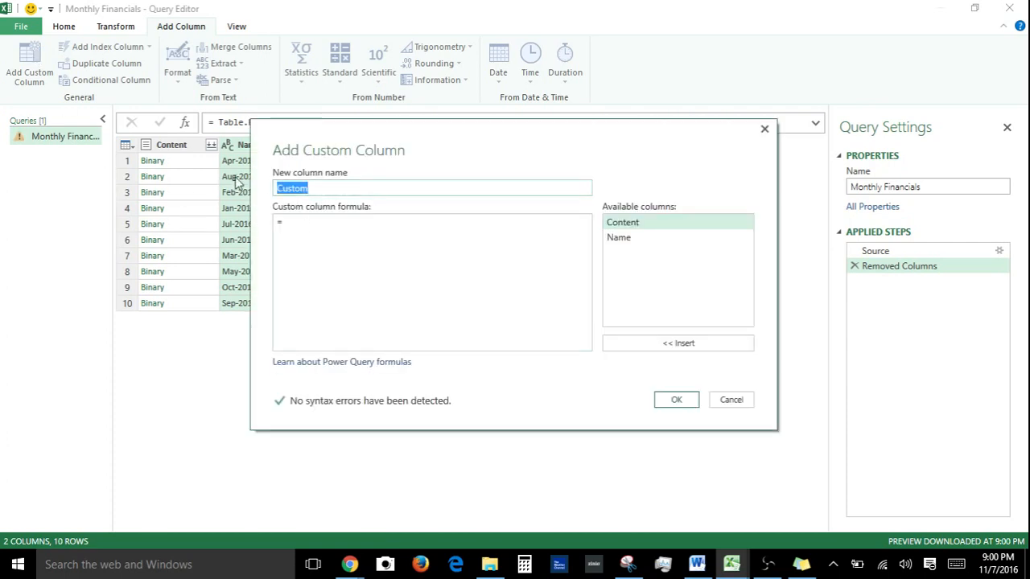
type("DisplayContent")
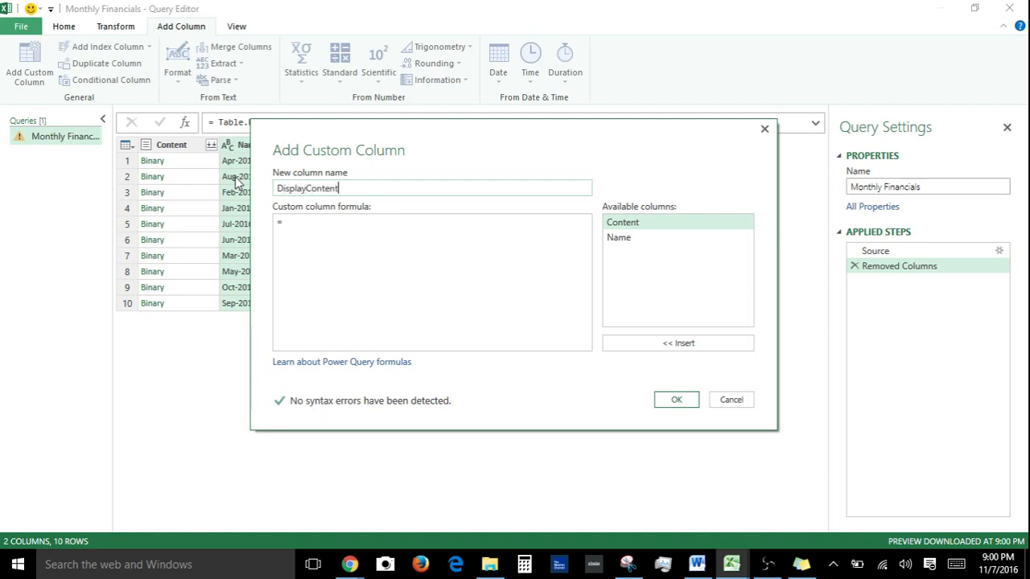
key("Tab")
type("E")
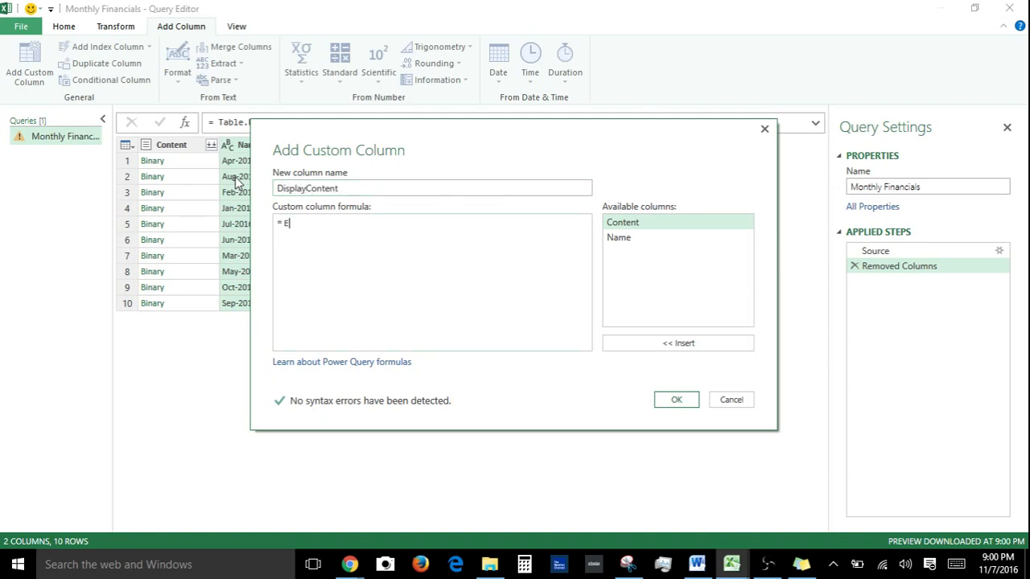
type("xcel.Workbook([Content")
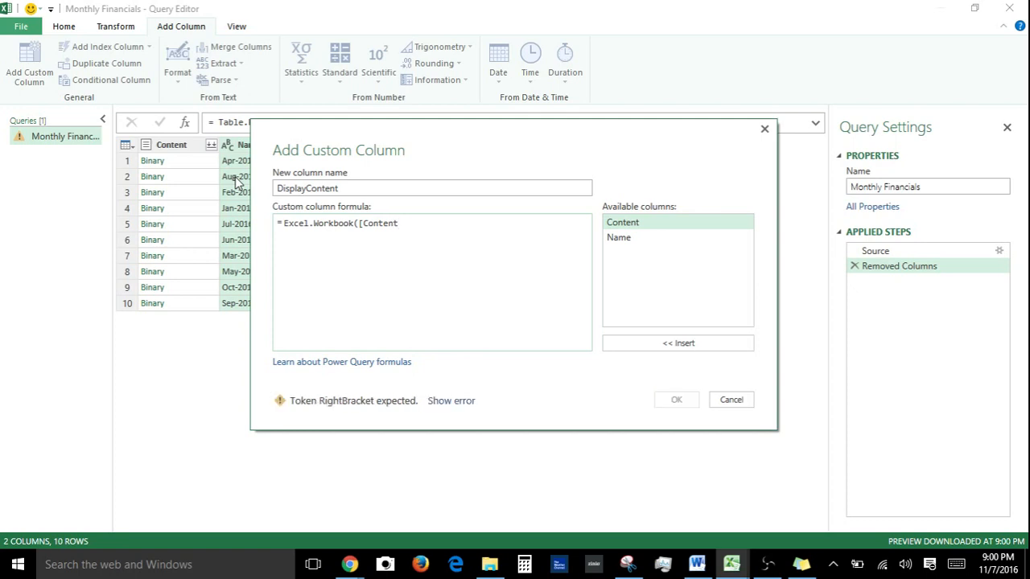
type("]")
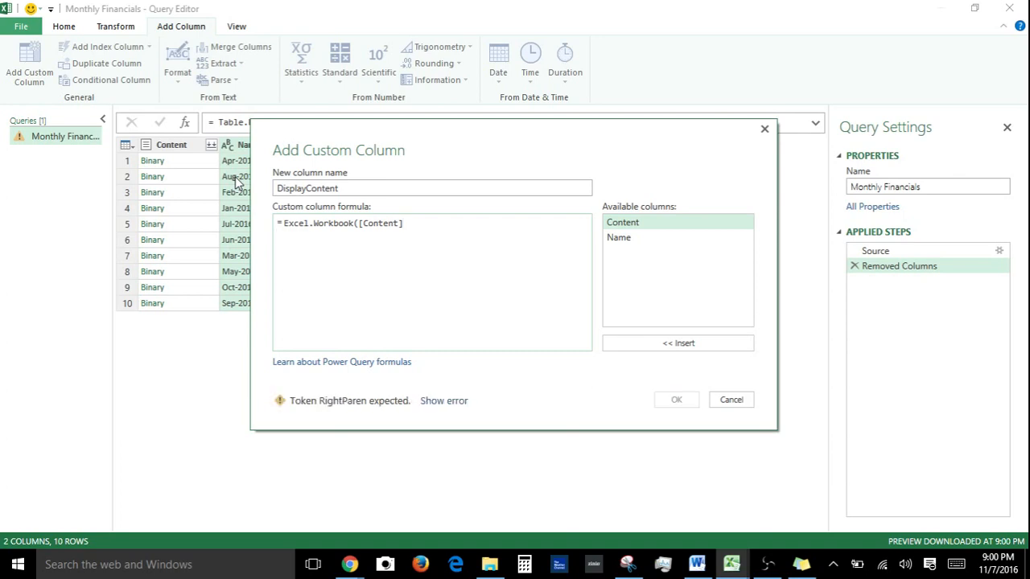
type(")")
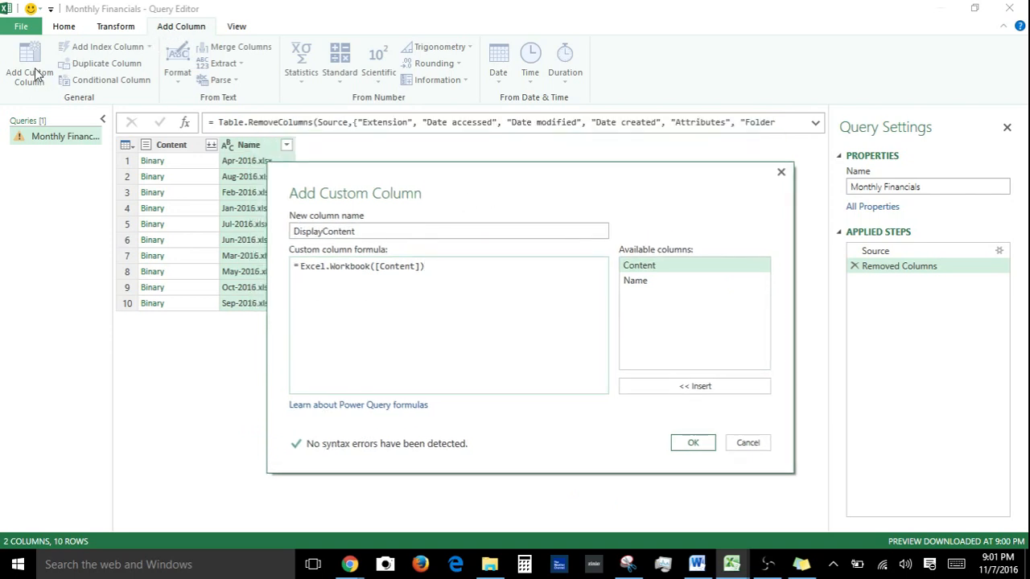
Step: Test the formula's syntax check by deleting its closing parenthesis and restoring it
left_click_drag(355, 231, 272, 228)
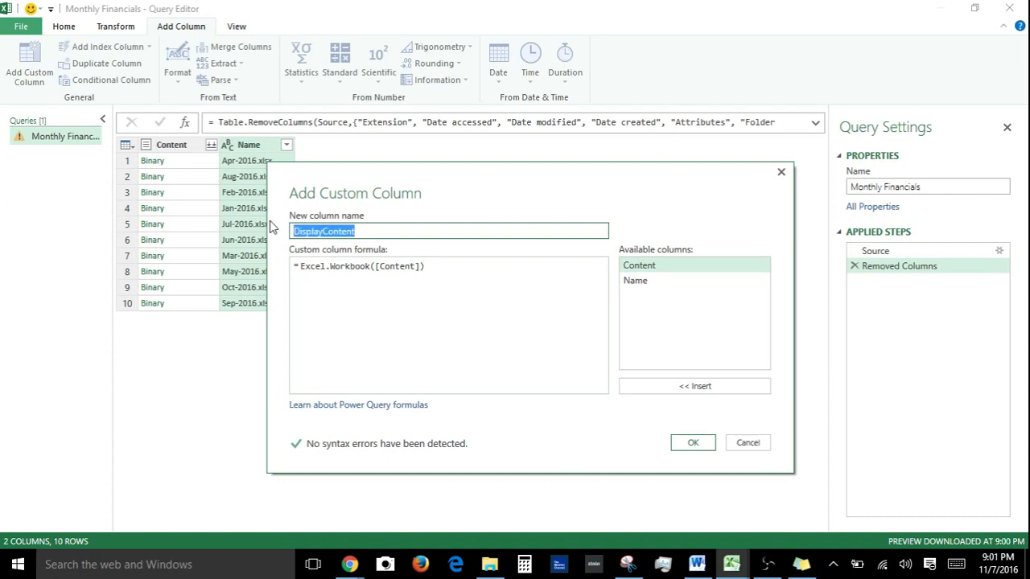
left_click_drag(434, 264, 295, 264)
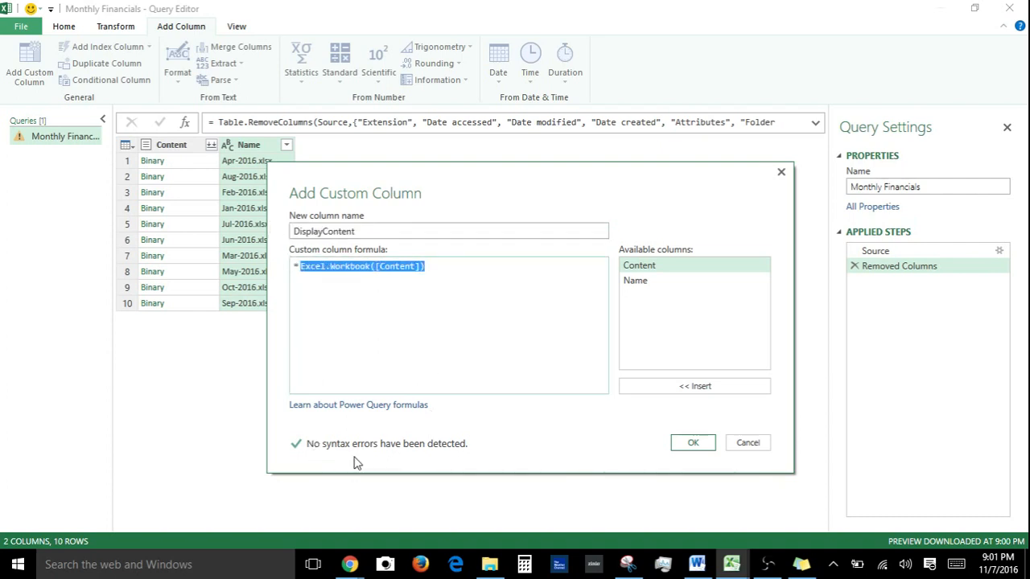
left_click(445, 272)
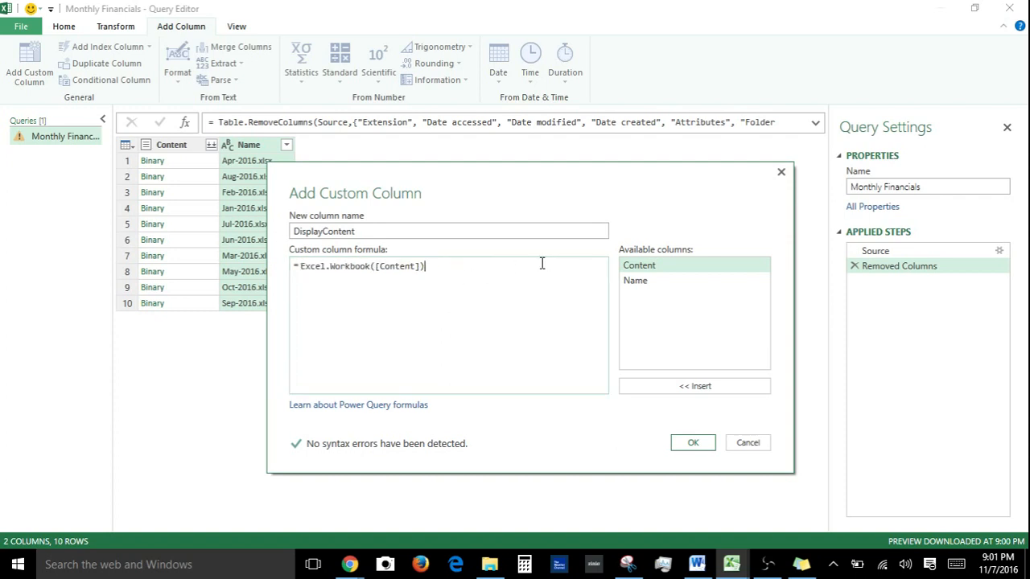
key("BackSpace")
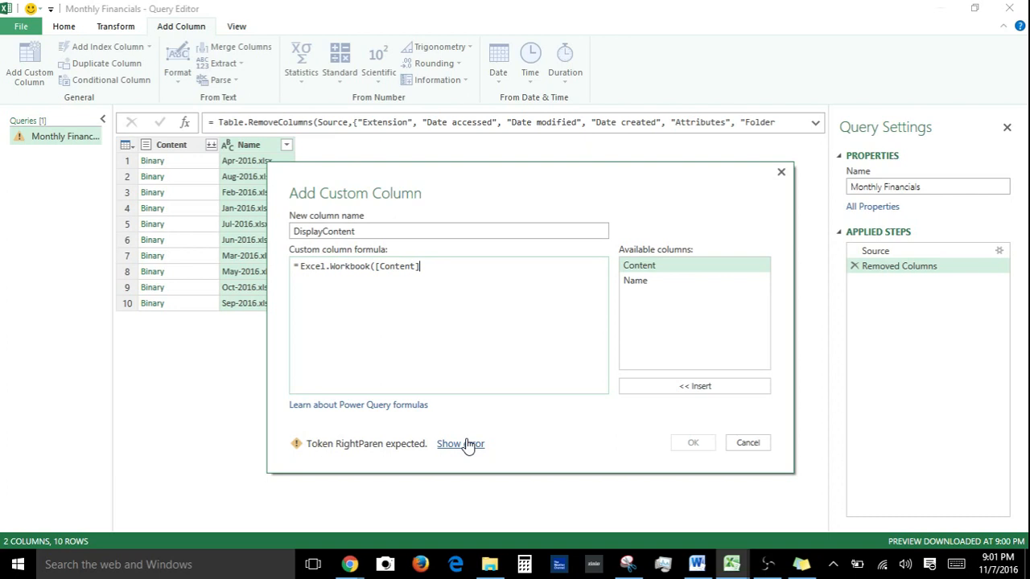
type(")")
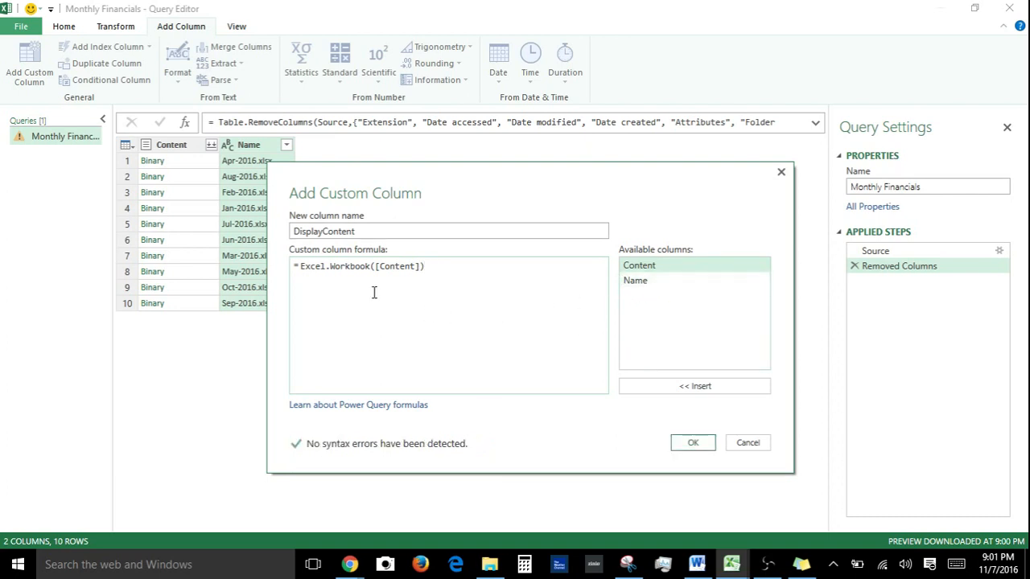
Step: Re-enter the formula's [Content] argument by inserting Content from the available columns, close the parenthesis and create the DisplayContent column
left_click_drag(376, 268, 453, 266)
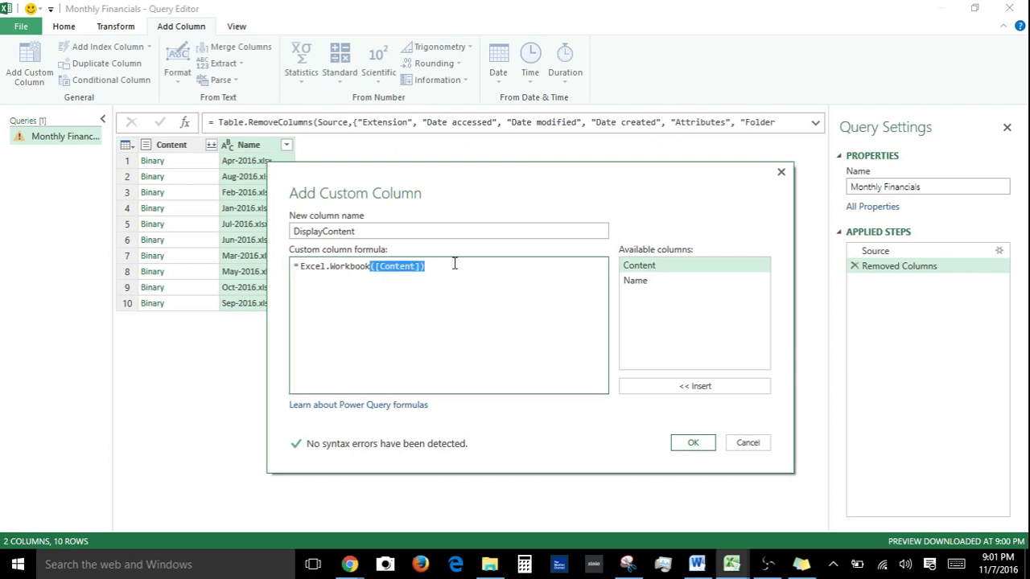
left_click(456, 266)
key("BackSpace")
key("BackSpace")
key("BackSpace")
key("BackSpace")
key("BackSpace")
key("BackSpace")
key("BackSpace")
key("BackSpace")
key("BackSpace")
key("BackSpace")
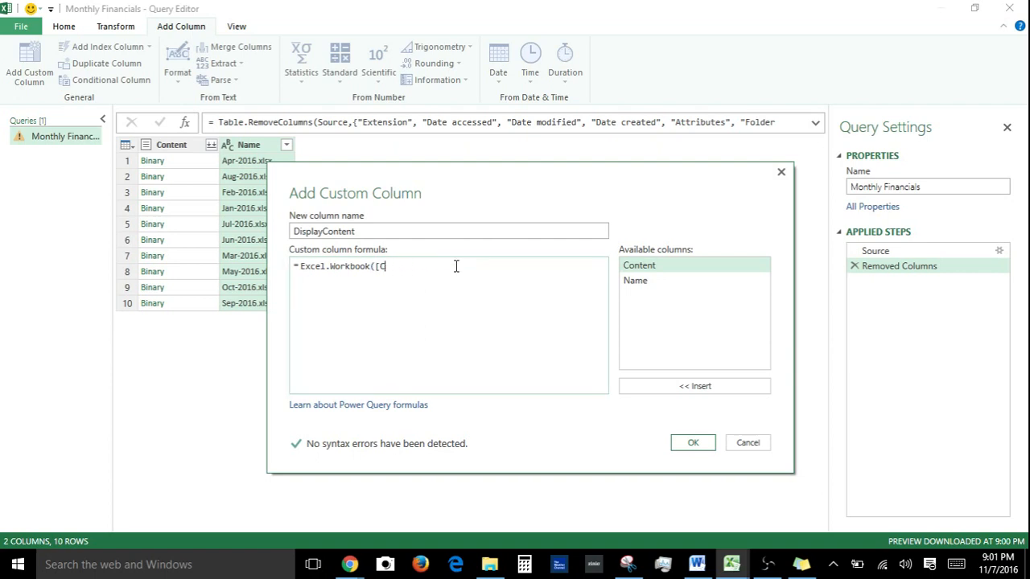
double_click(632, 272)
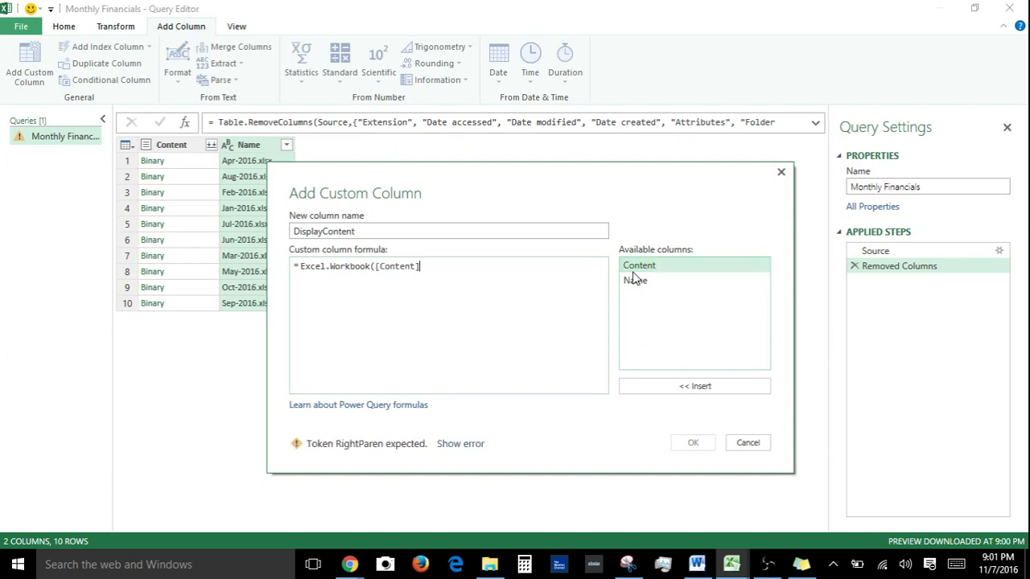
type(")")
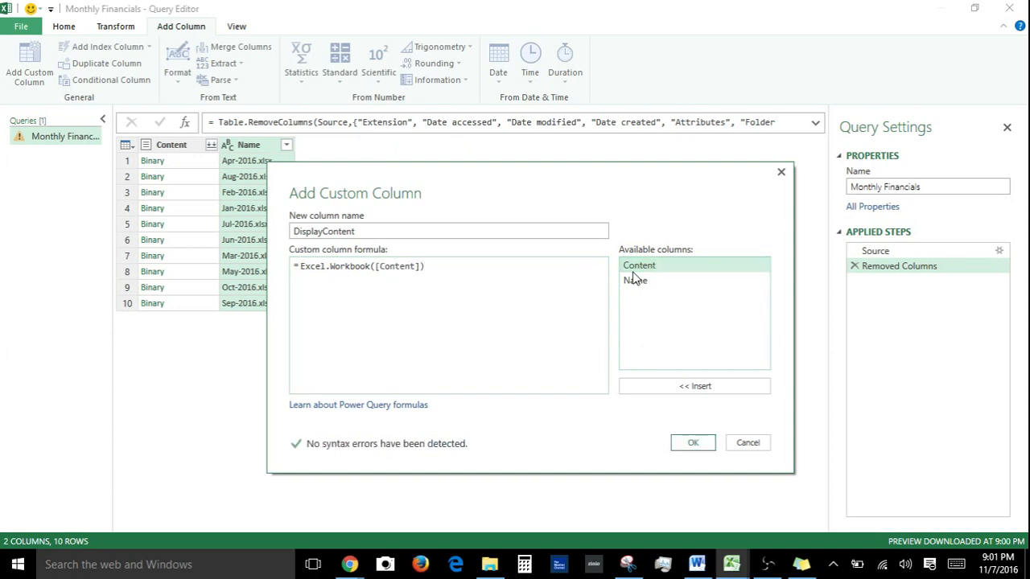
left_click(692, 443)
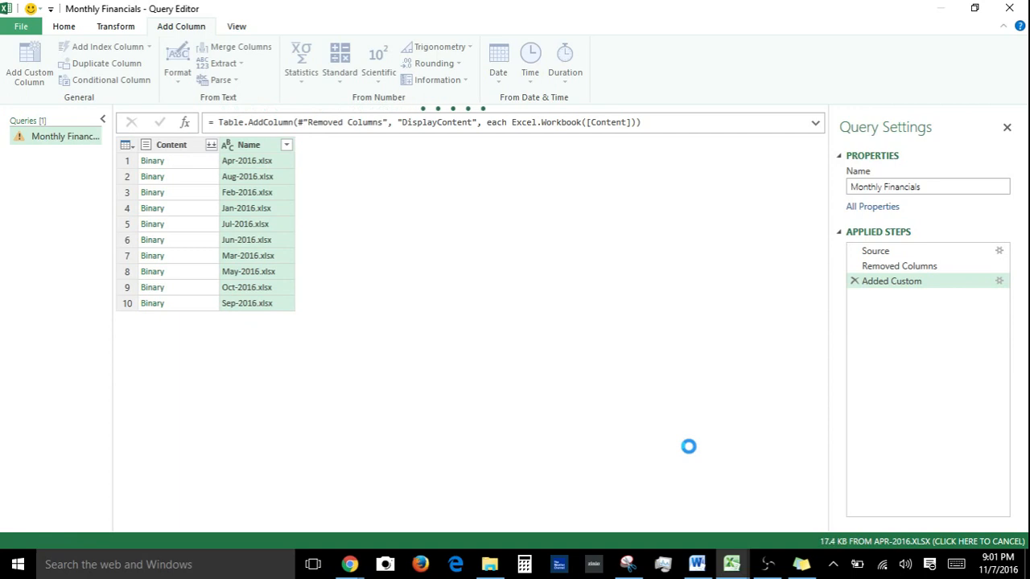
Step: Expand the DisplayContent column with all its fields, without using the original column name as prefix
left_click(395, 145)
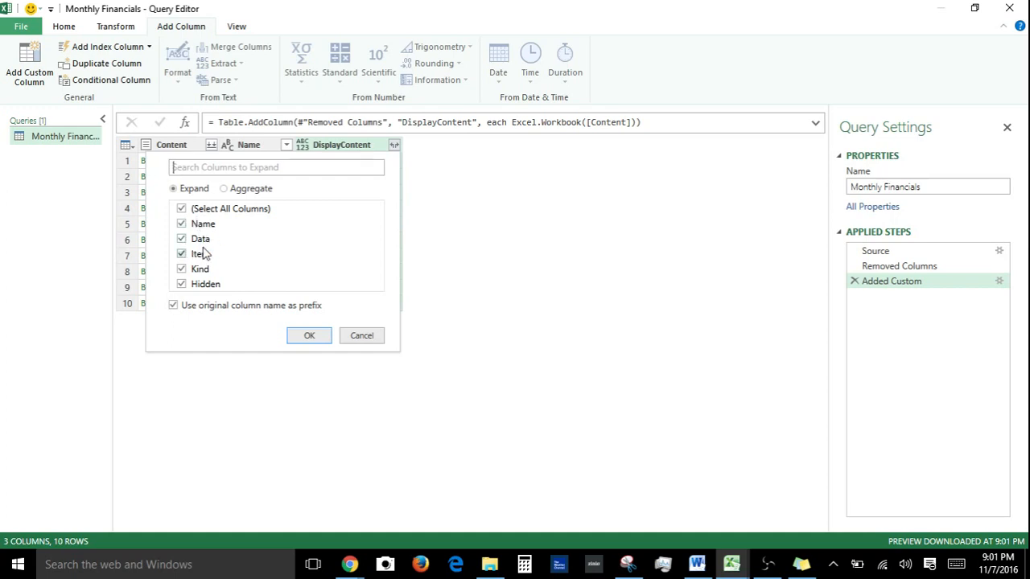
left_click(173, 305)
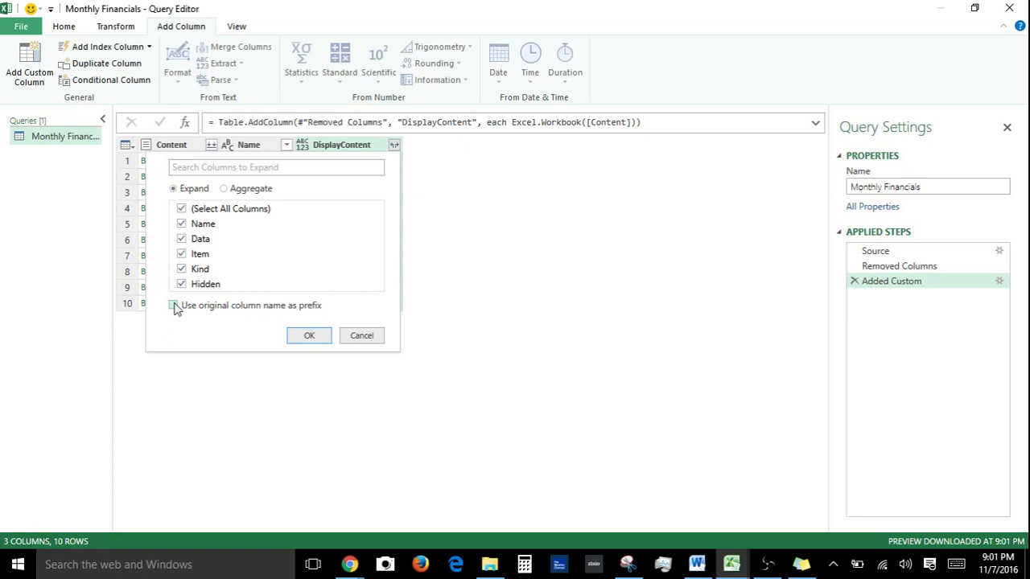
left_click(309, 336)
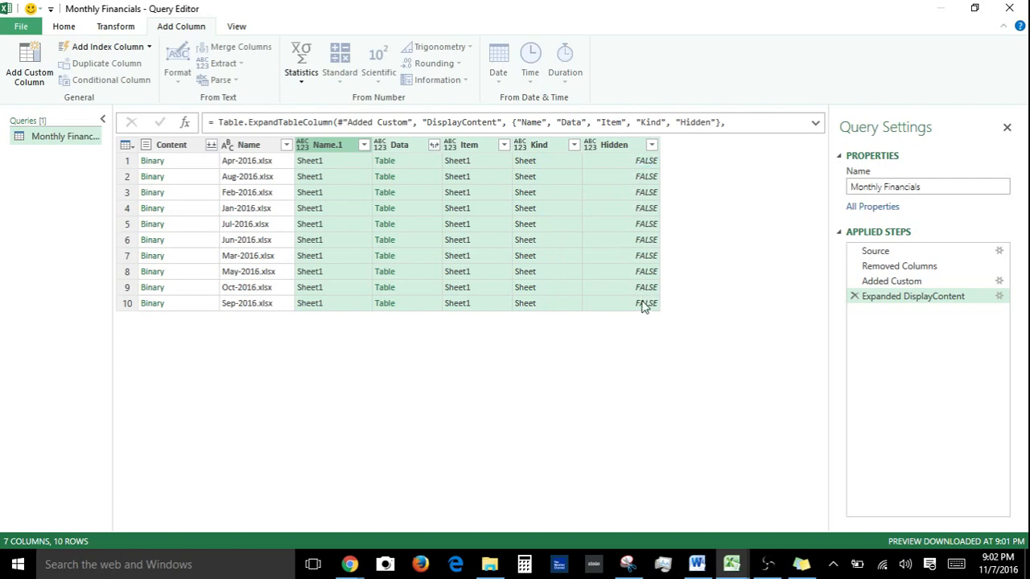
Step: Remove every column except Name and Data, and expand all Data columns without the original column name as prefix
left_click(175, 145)
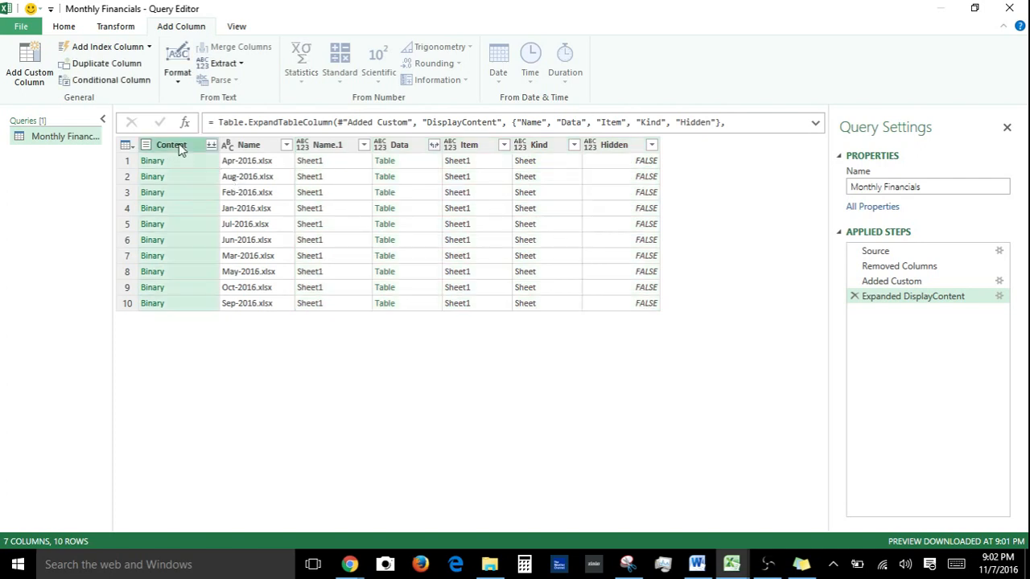
left_click(249, 146)
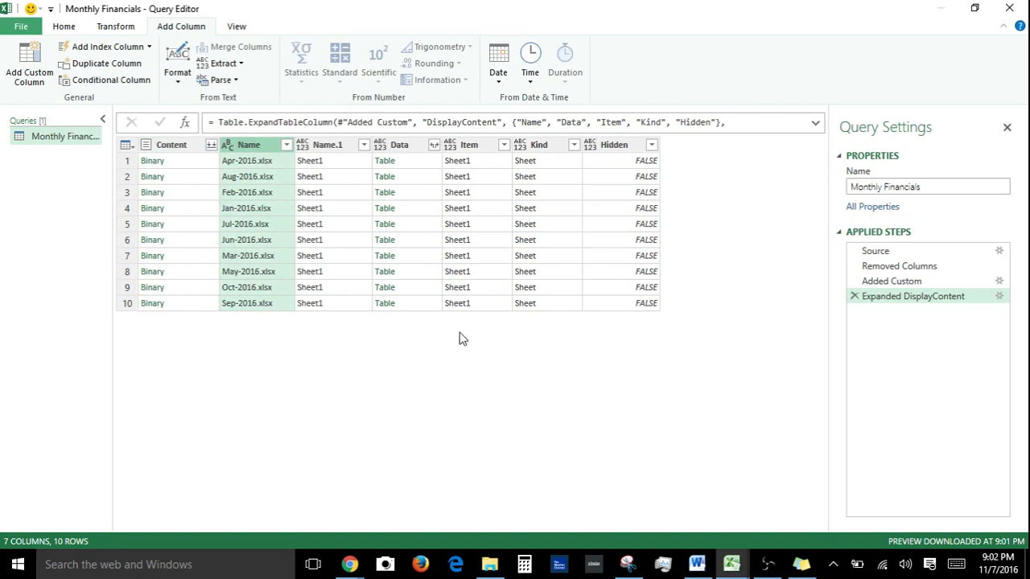
left_click(407, 145, "ctrl")
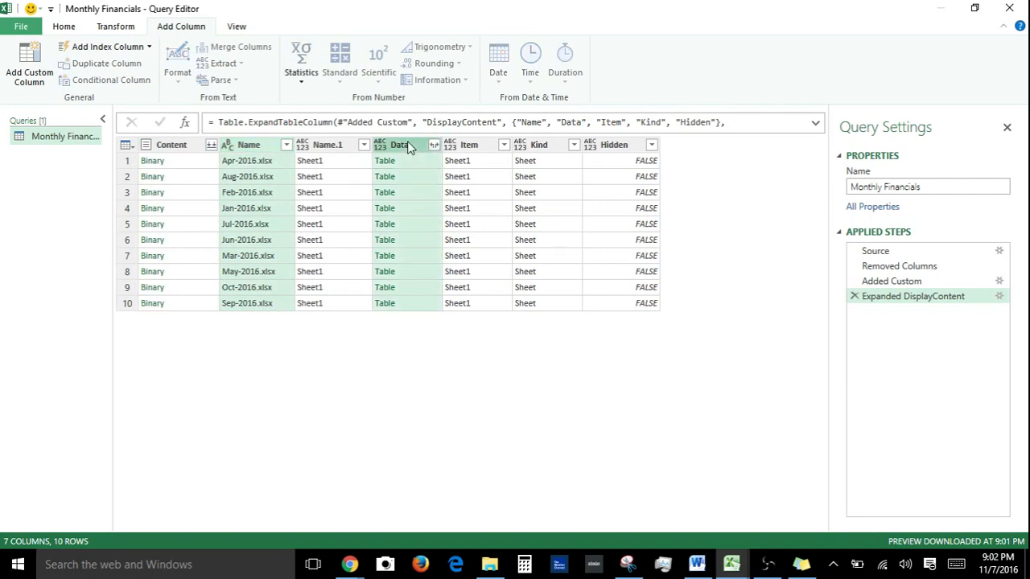
right_click(407, 145)
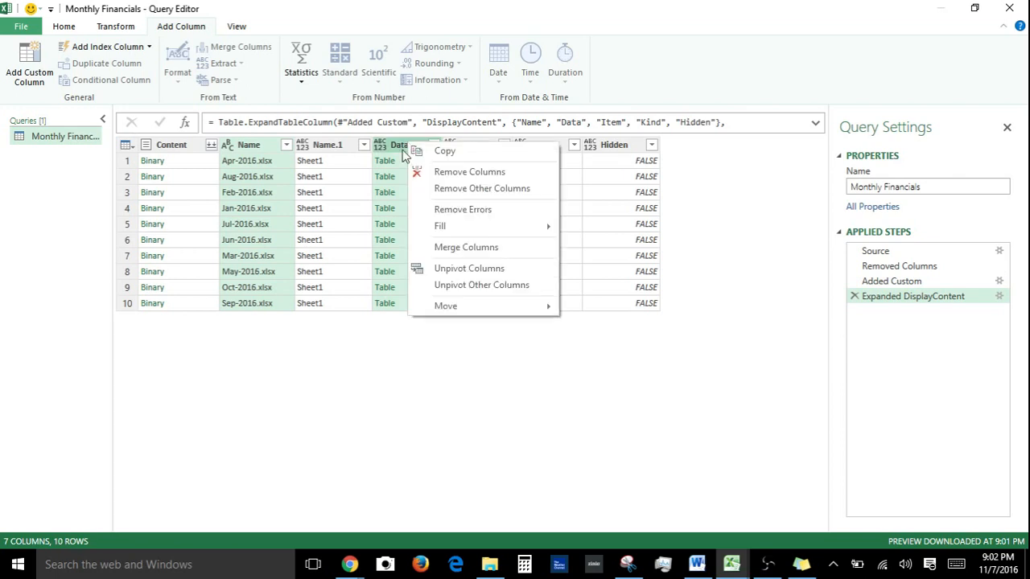
left_click(461, 190)
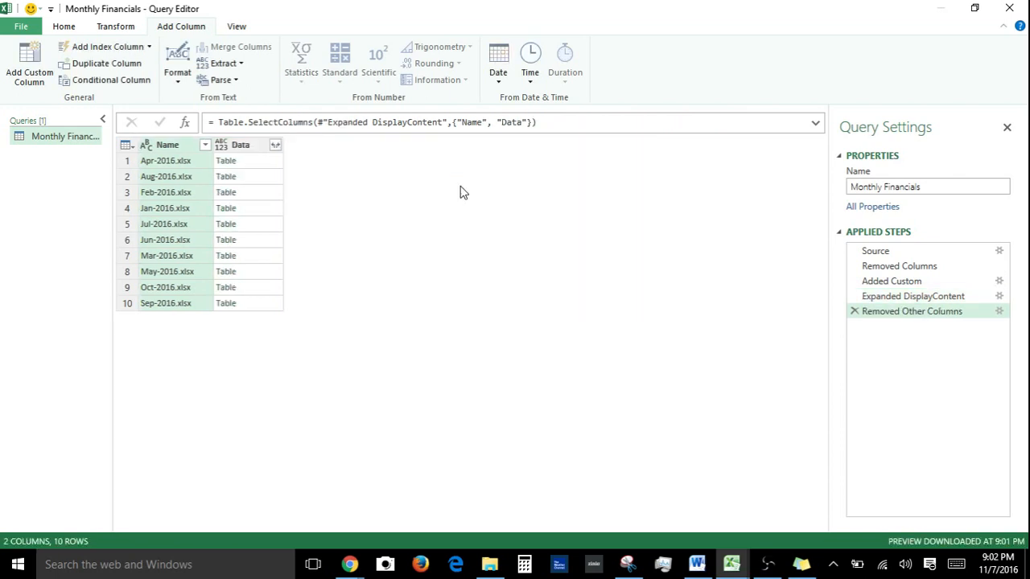
left_click(275, 145)
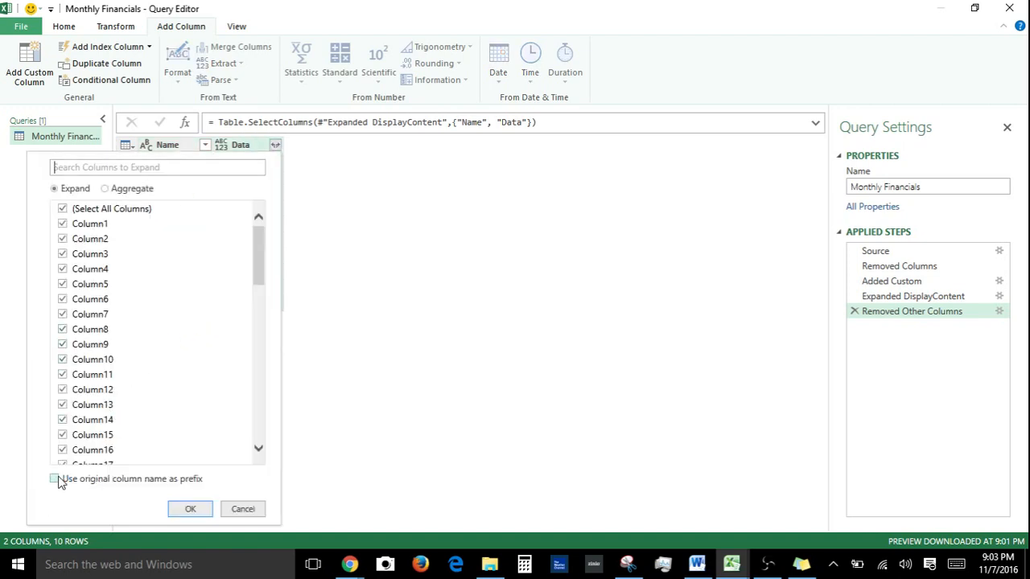
left_click(190, 509)
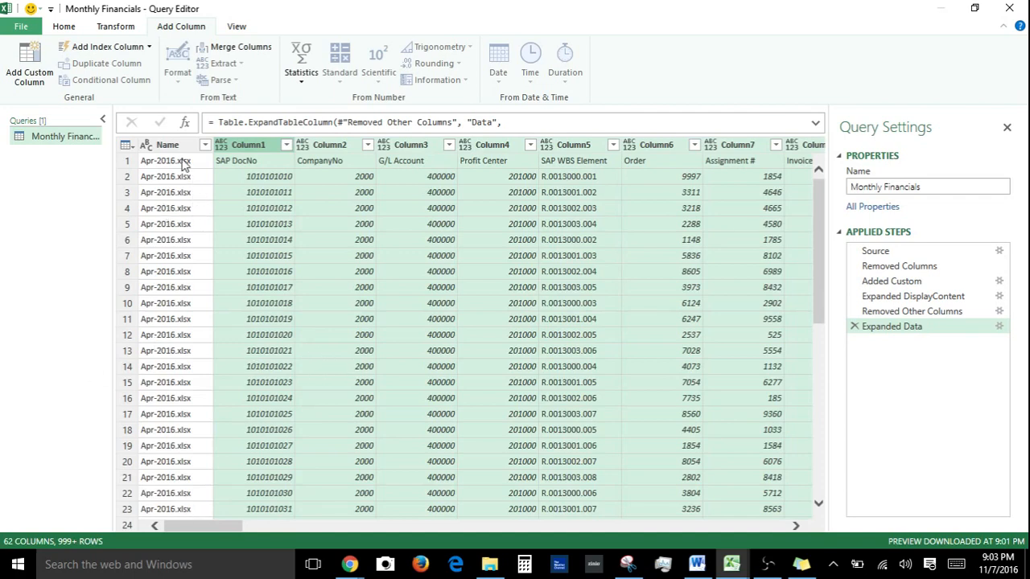
Step: Load the full list of file names in the Name column's filter for checking, and look through the expanded columns up to Column61
left_click(207, 150)
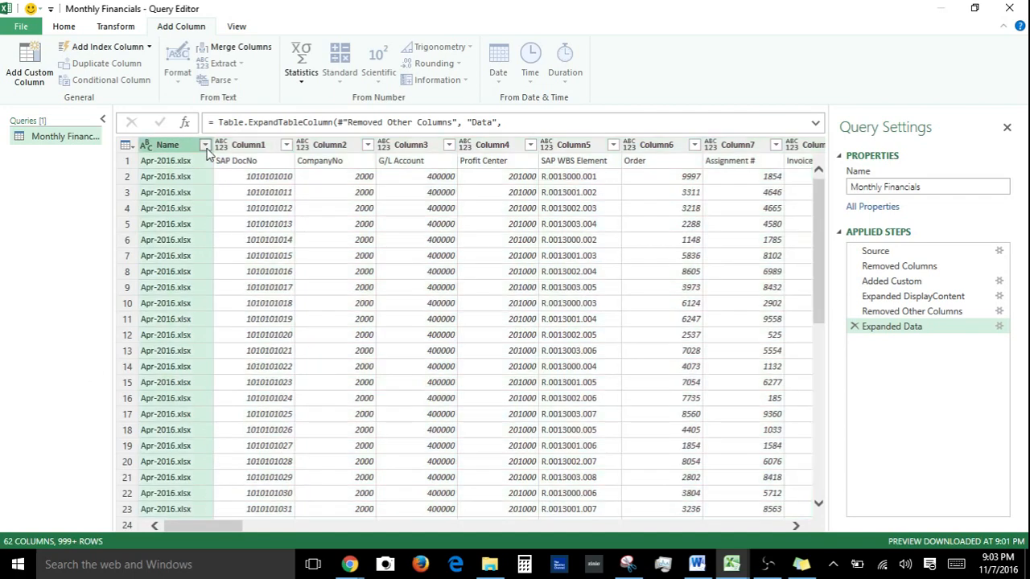
left_click(205, 145)
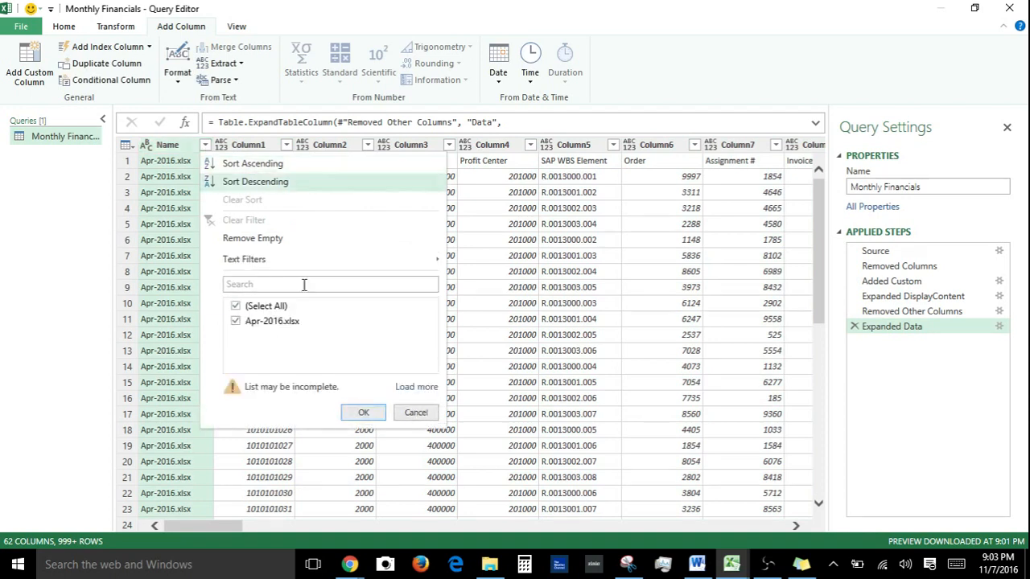
left_click(418, 388)
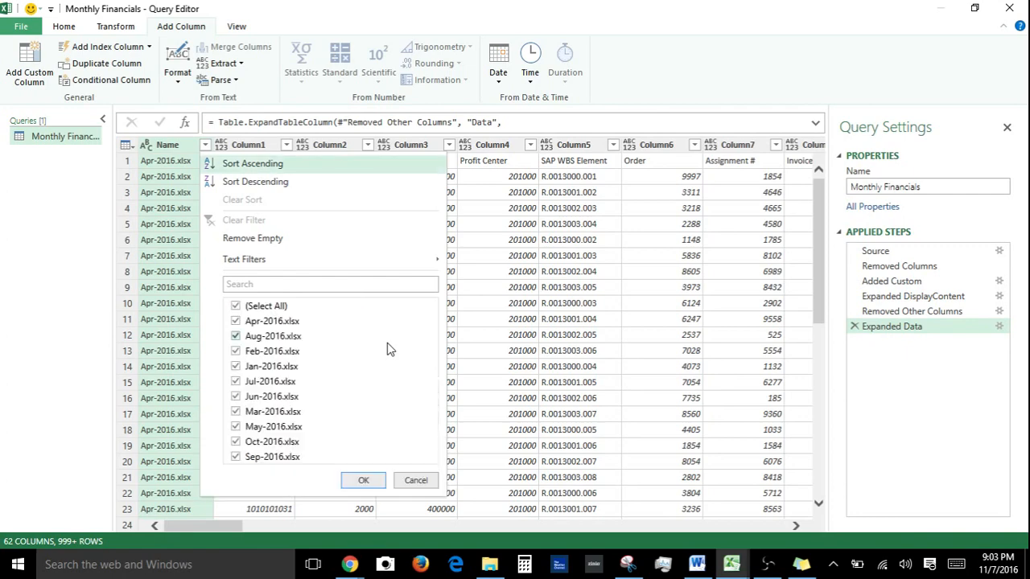
left_click(412, 481)
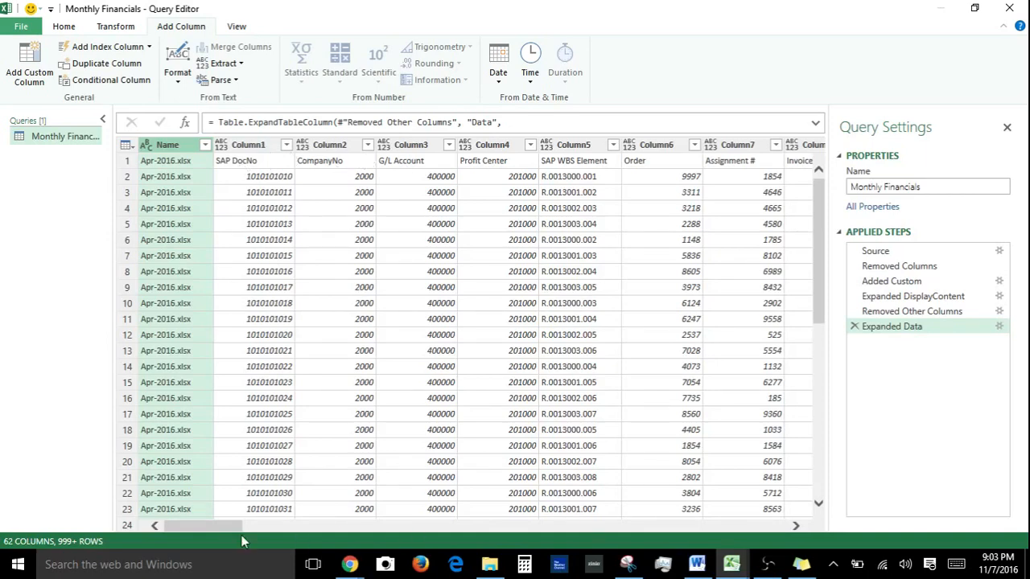
left_click(338, 527)
left_click_drag(338, 528, 808, 534)
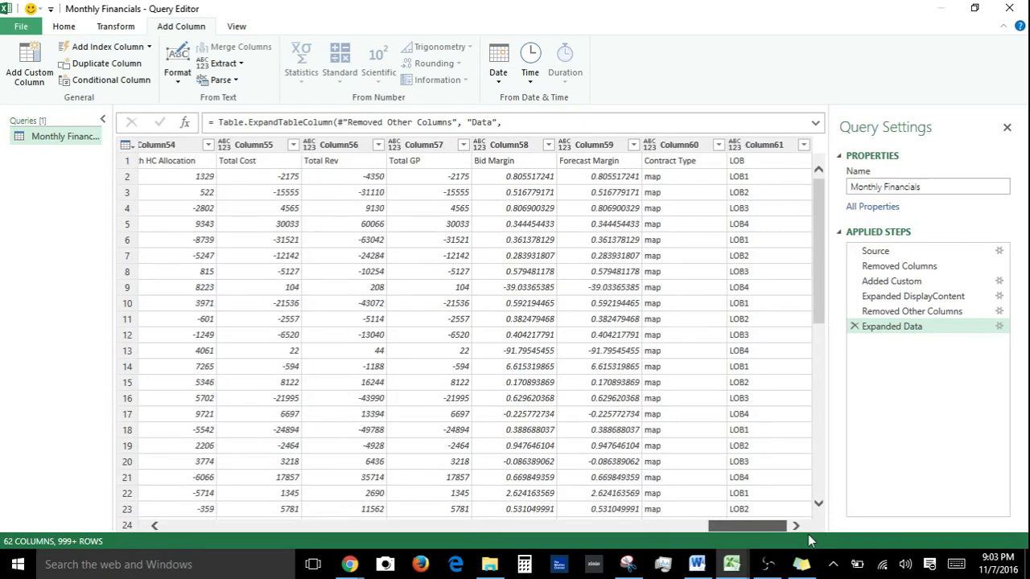
left_click_drag(749, 527, 94, 577)
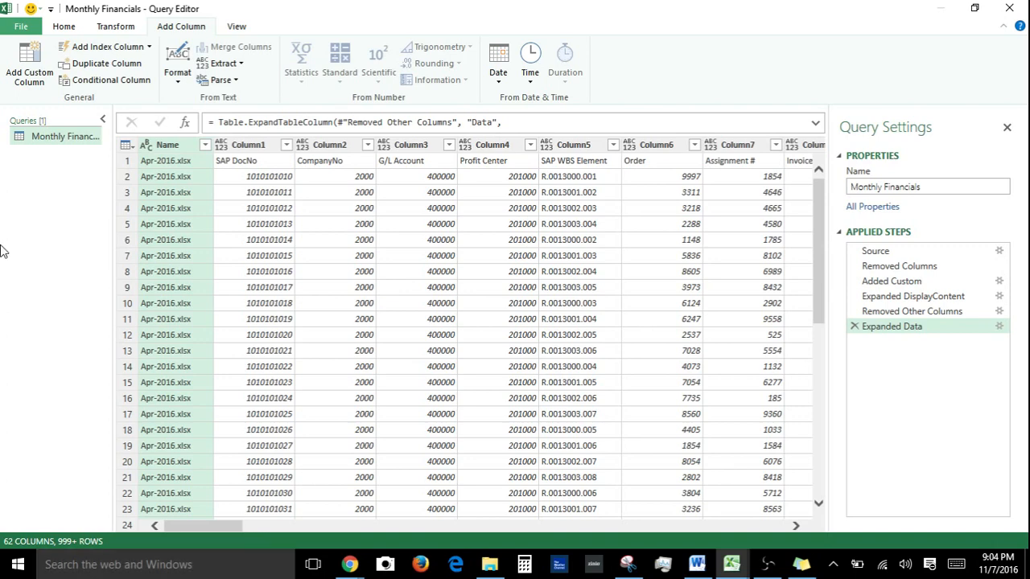
Step: Promote the first row of the expanded data to column headers
left_click(128, 162)
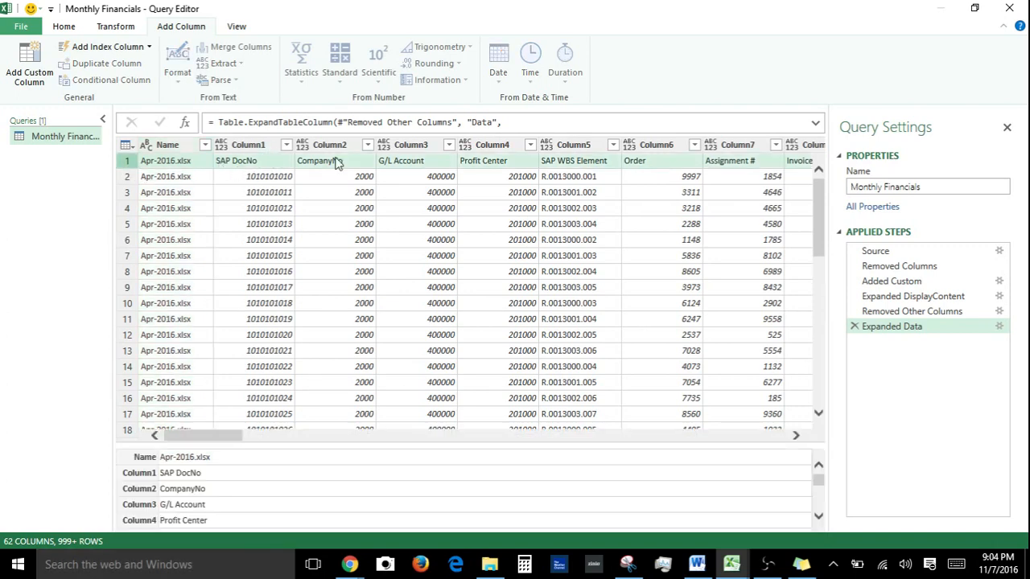
left_click(65, 27)
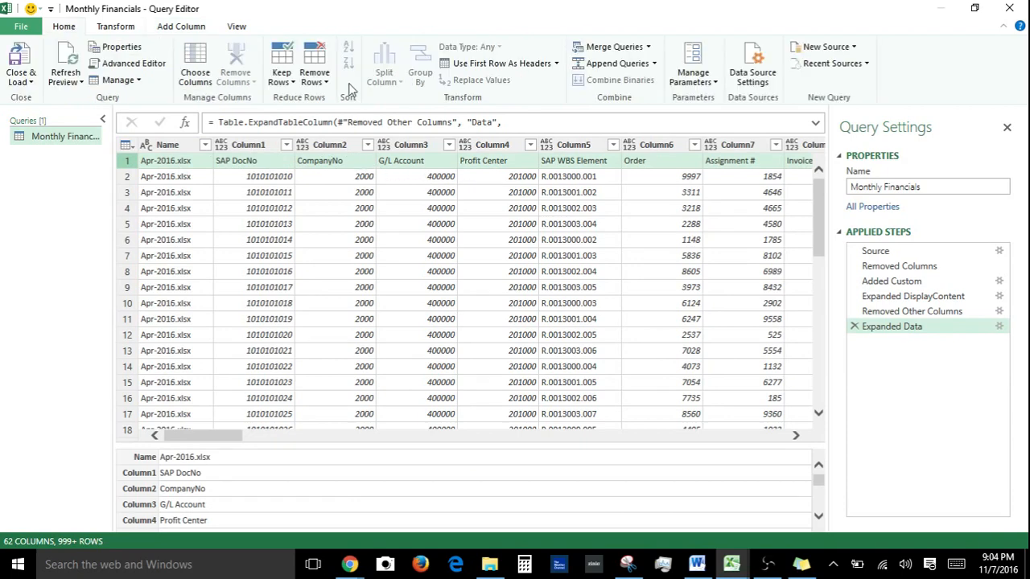
left_click(473, 63)
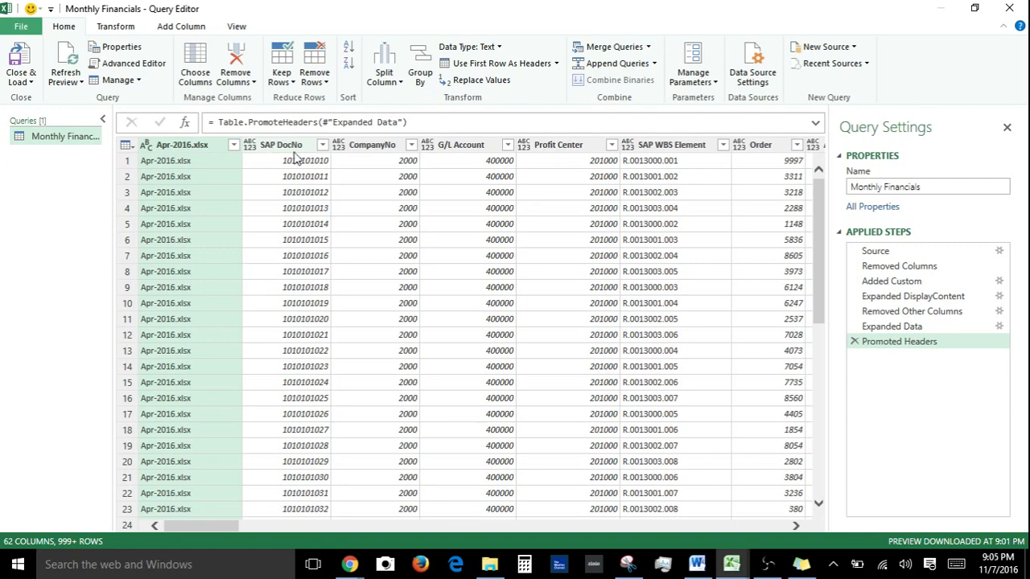
Step: Check the values in the SAP DocNo column's filter list and change the column's data type to Text
left_click(322, 145)
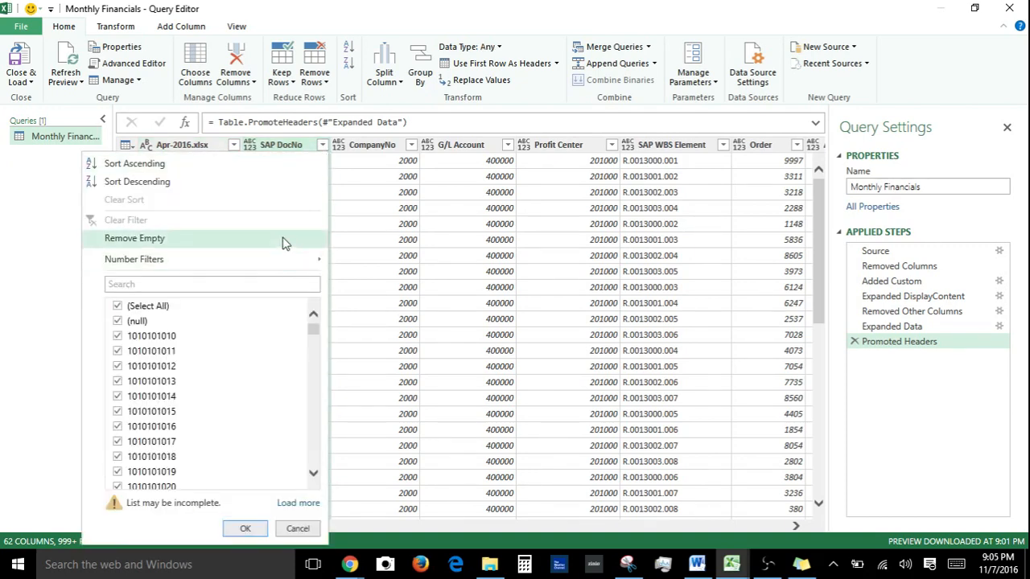
left_click(302, 531)
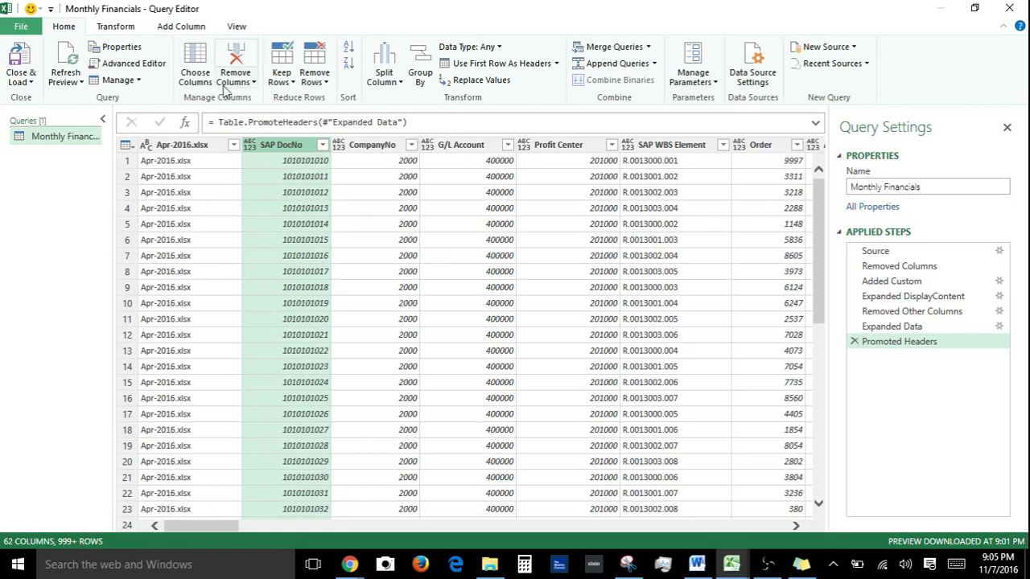
left_click(249, 144)
left_click(319, 303)
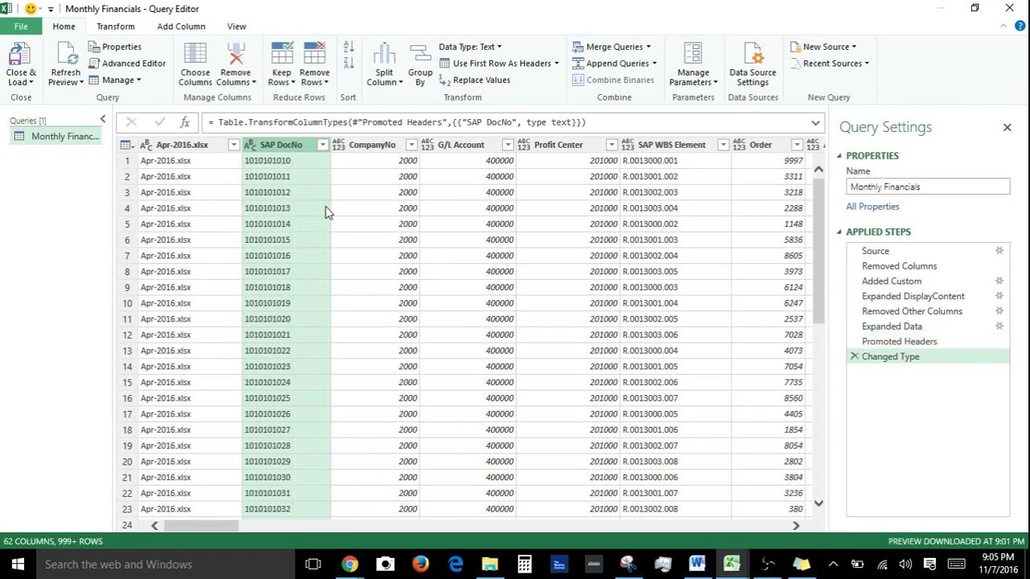
Step: Filter the SAP DocNo column to rows whose text does not contain "SAP DocNo"
left_click(322, 147)
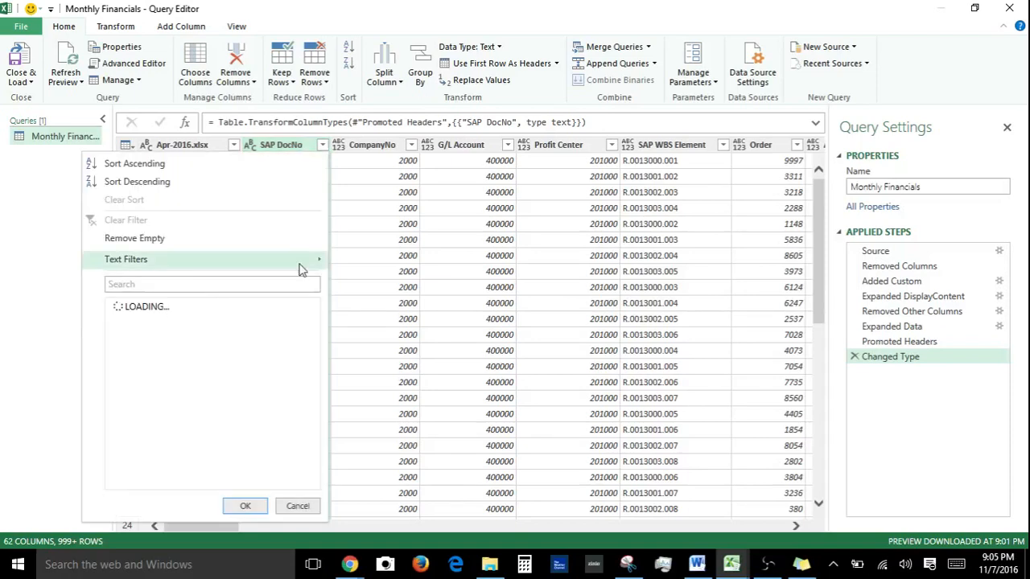
mouse_move(302, 266)
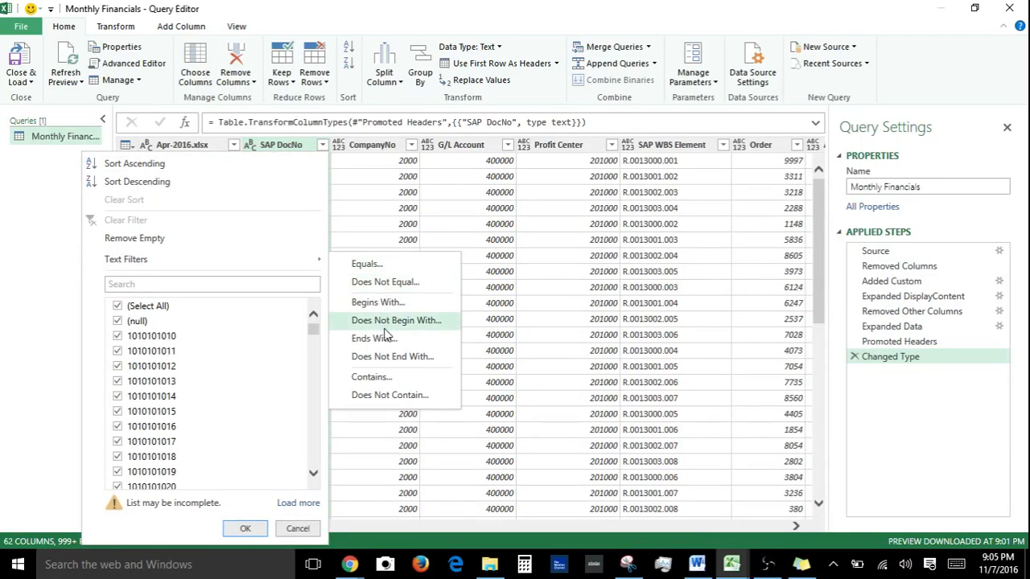
left_click(399, 396)
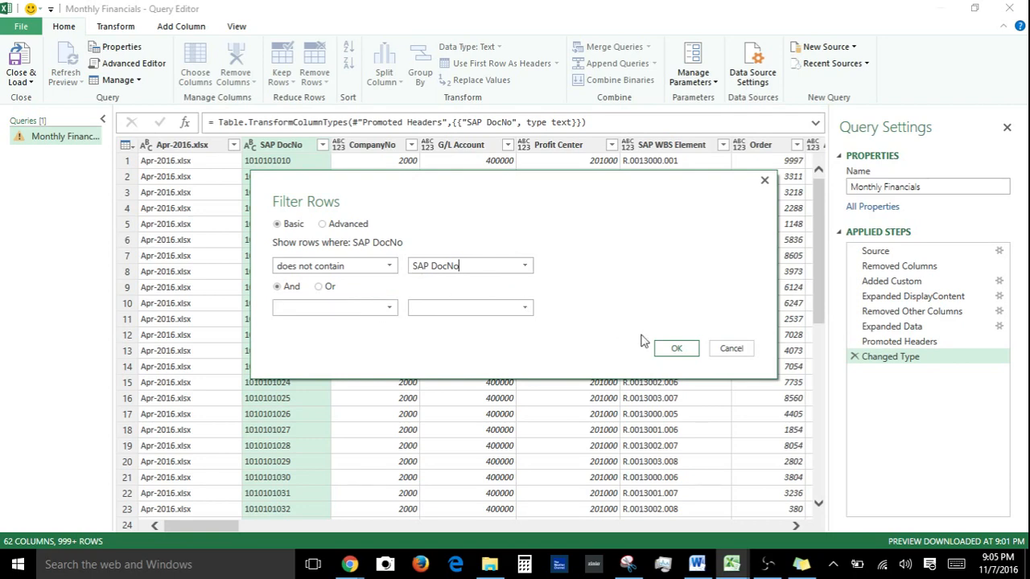
left_click(675, 349)
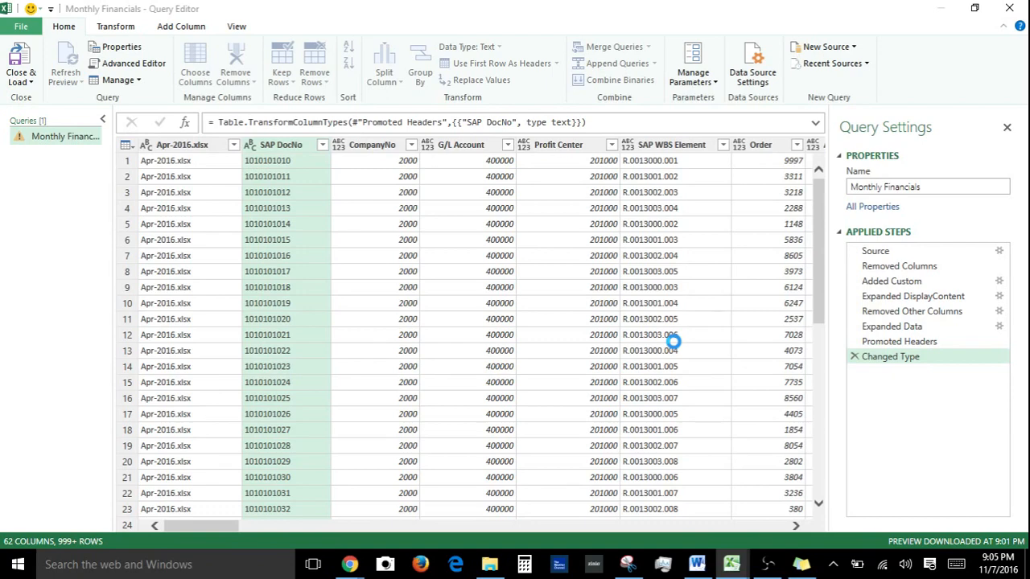
Step: Close the Query Editor and keep the changes so the combined data loads into the workbook
left_click(1007, 9)
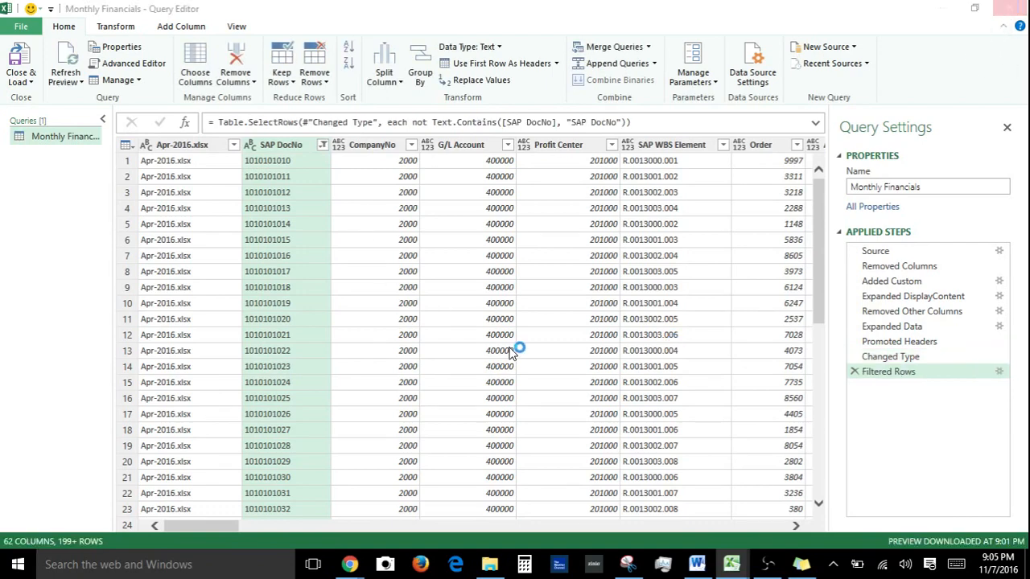
left_click(537, 311)
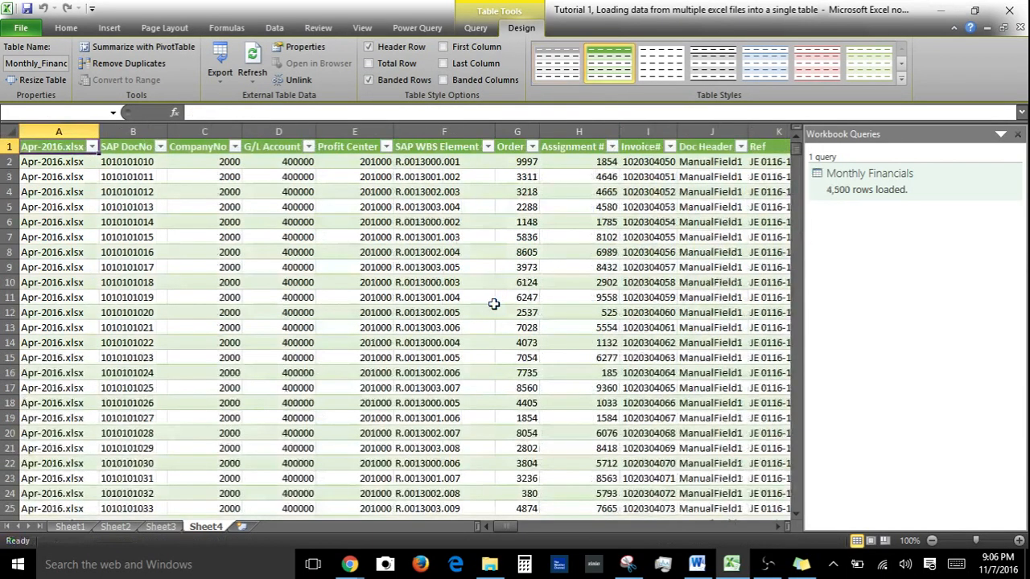
Step: Review the Load To options of the Monthly Financials query and close them without changing anything
right_click(858, 182)
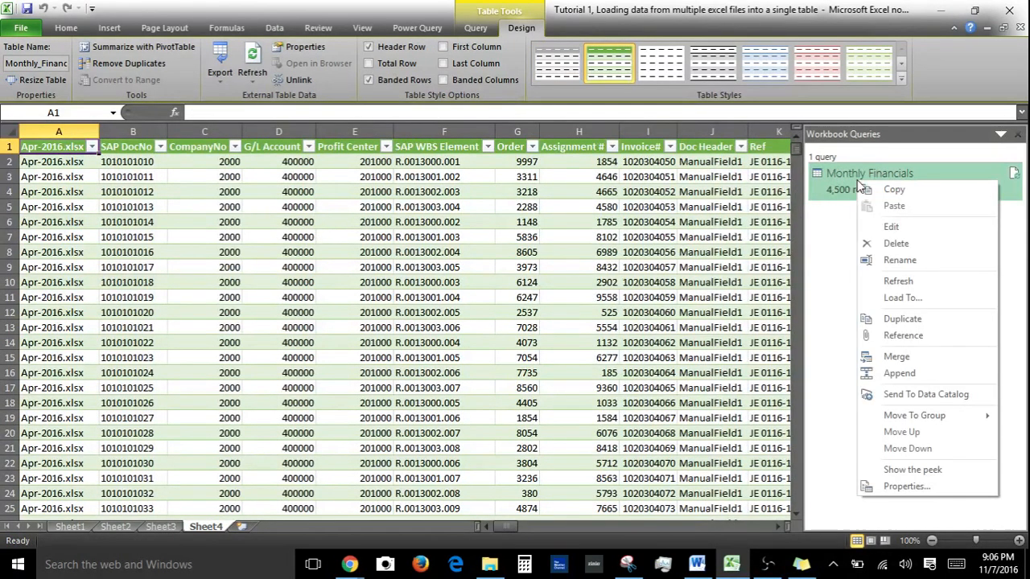
left_click(898, 299)
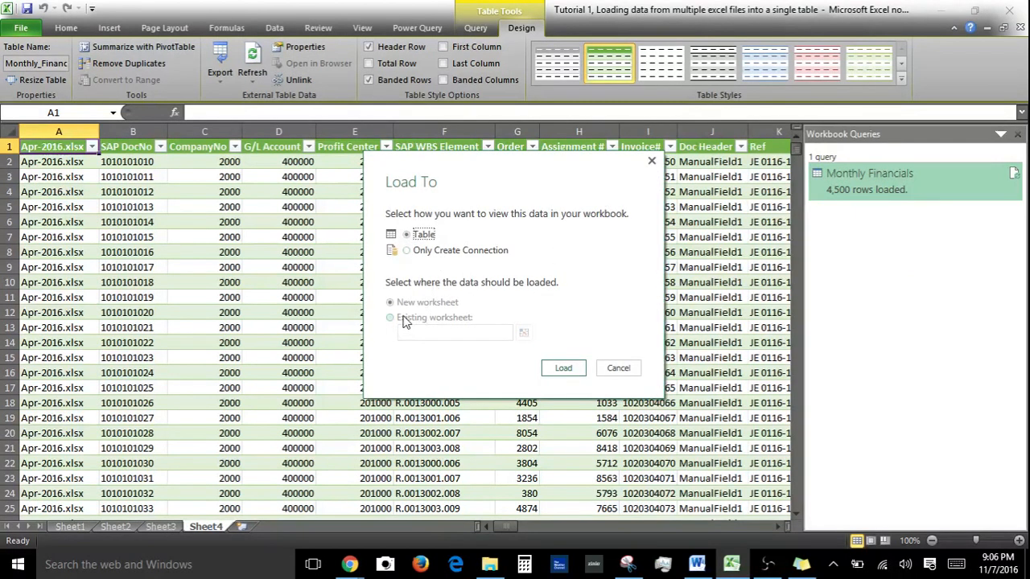
left_click(611, 373)
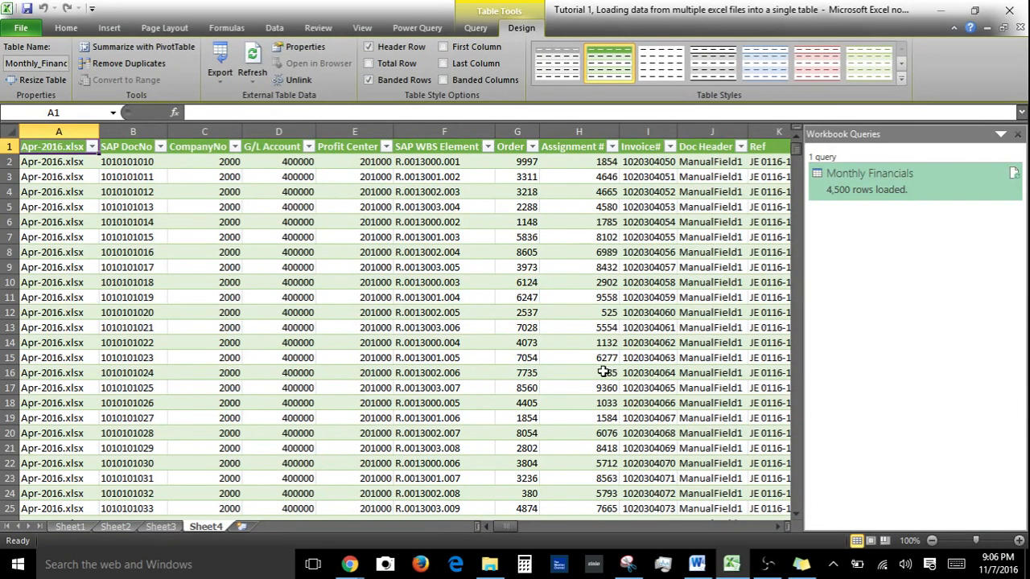
Step: Delete the empty worksheets Sheet1, Sheet2 and Sheet3 together
left_click(161, 527)
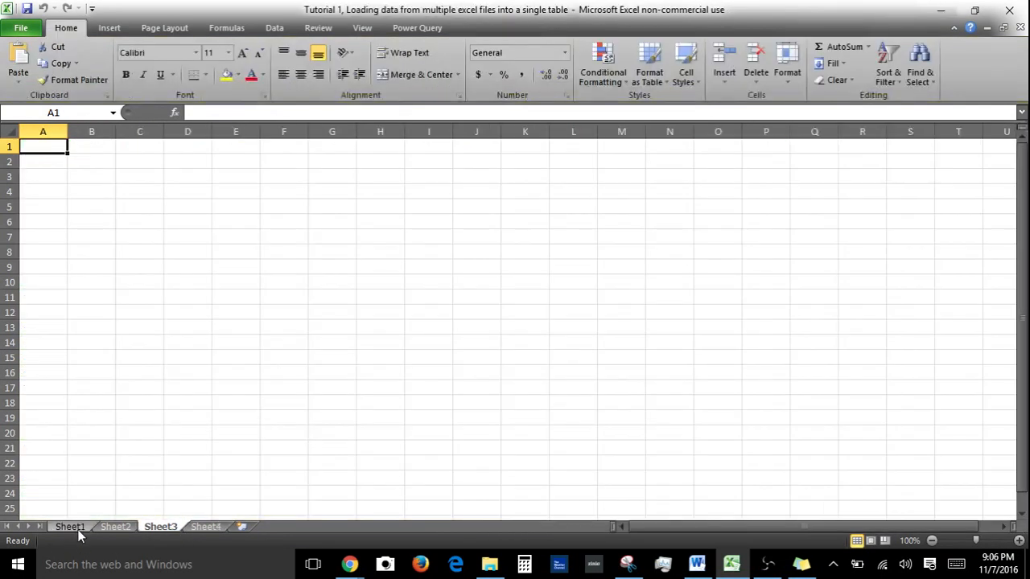
left_click(77, 531, "shift")
right_click(77, 526)
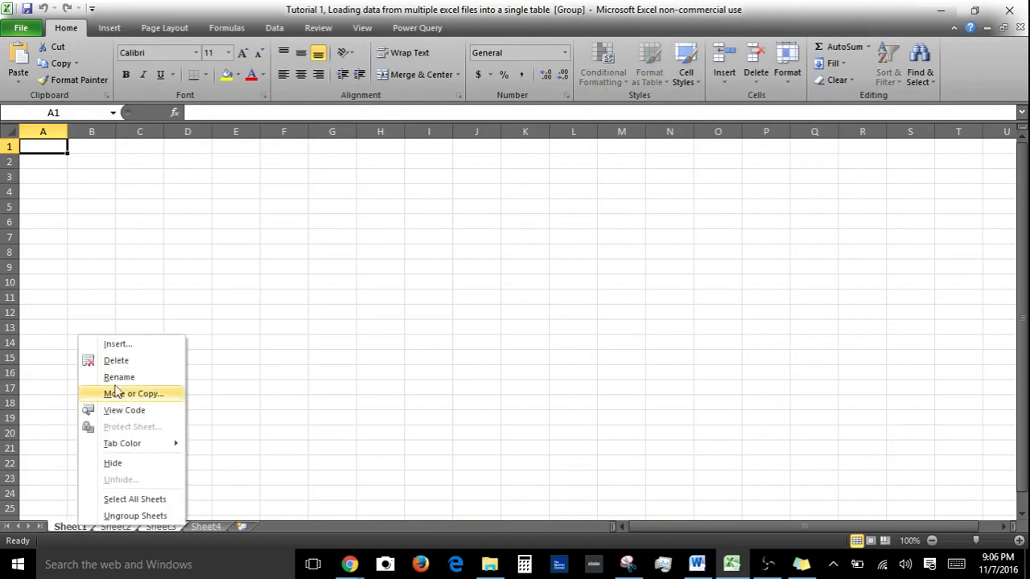
left_click(116, 360)
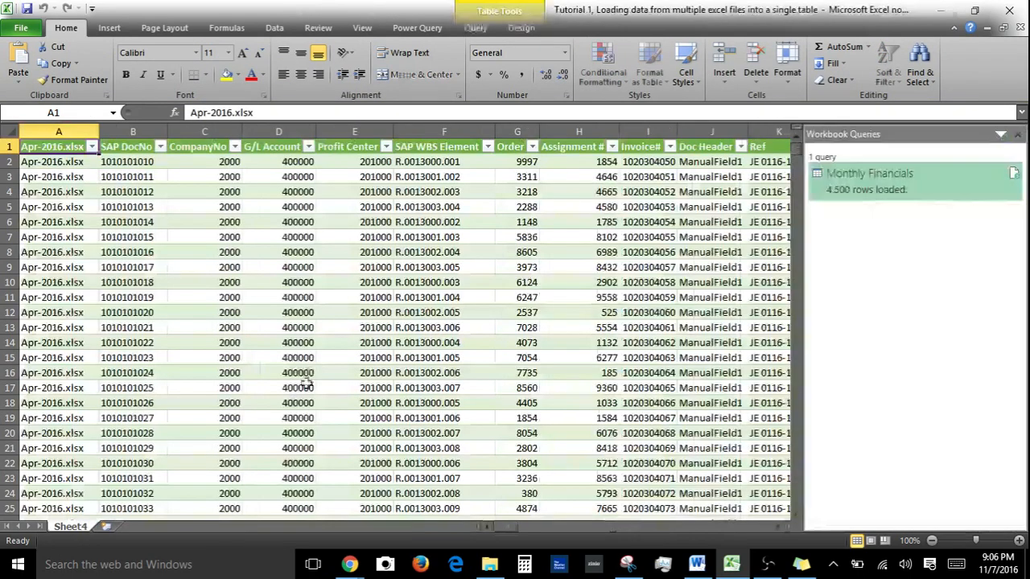
Step: Insert a PivotTable on a new worksheet, based on the combined Monthly Financials table
left_click(108, 28)
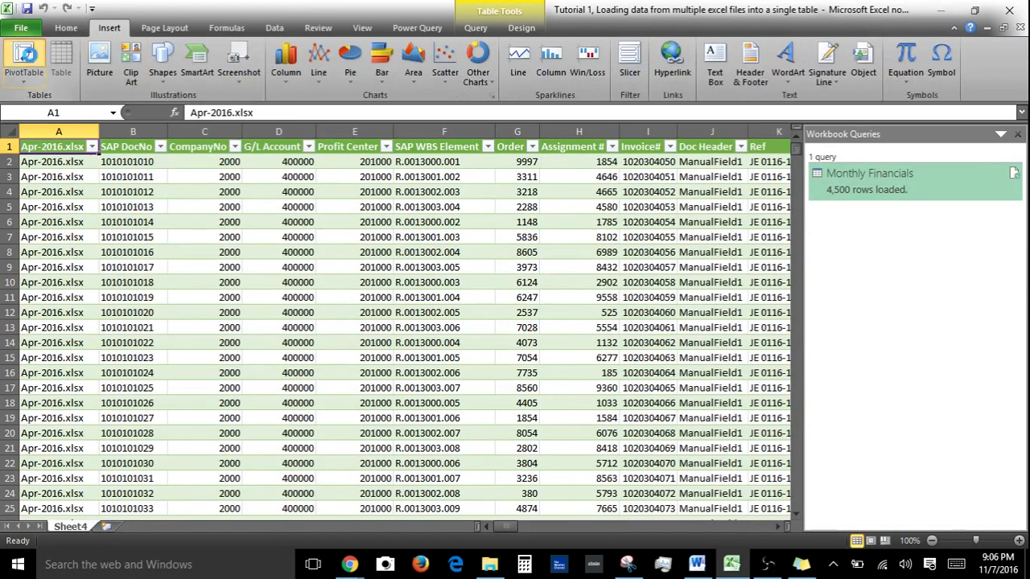
left_click(24, 60)
left_click(591, 383)
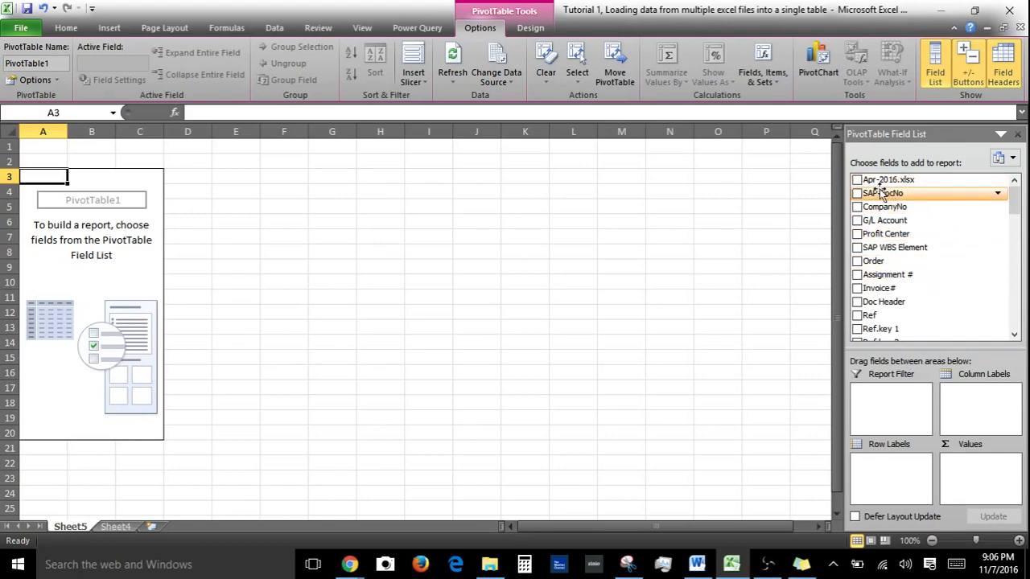
Step: Rename the Apr-2016.xlsx column of the Monthly Financials query to FileName and close the Query Editor, keeping the changes
left_click(119, 517)
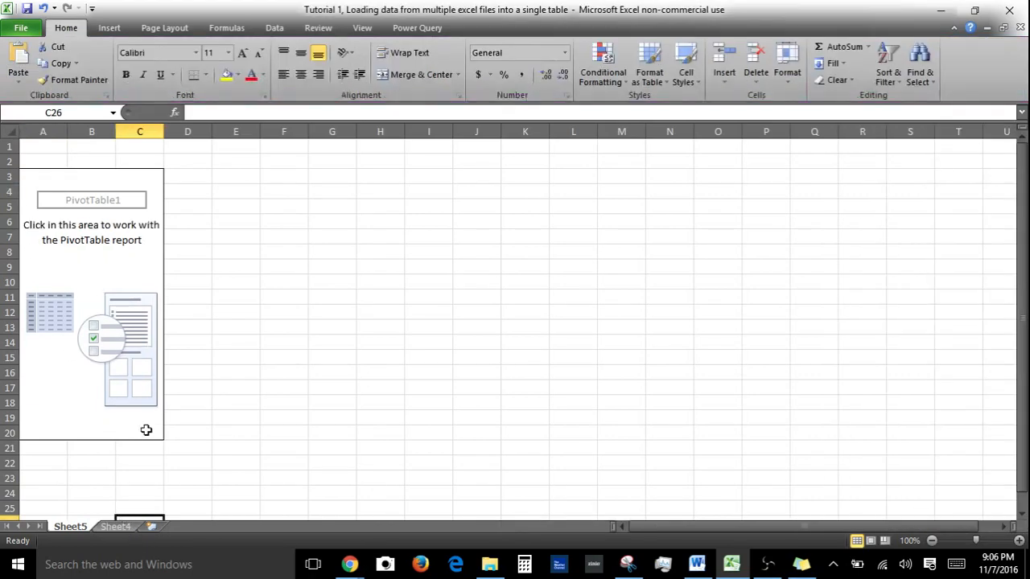
left_click(127, 524)
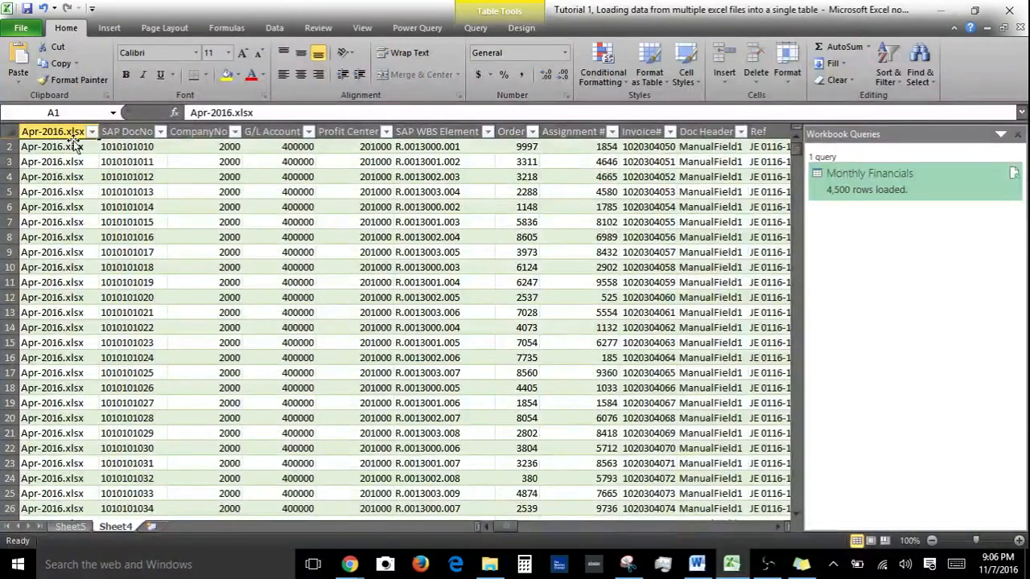
left_click(885, 198)
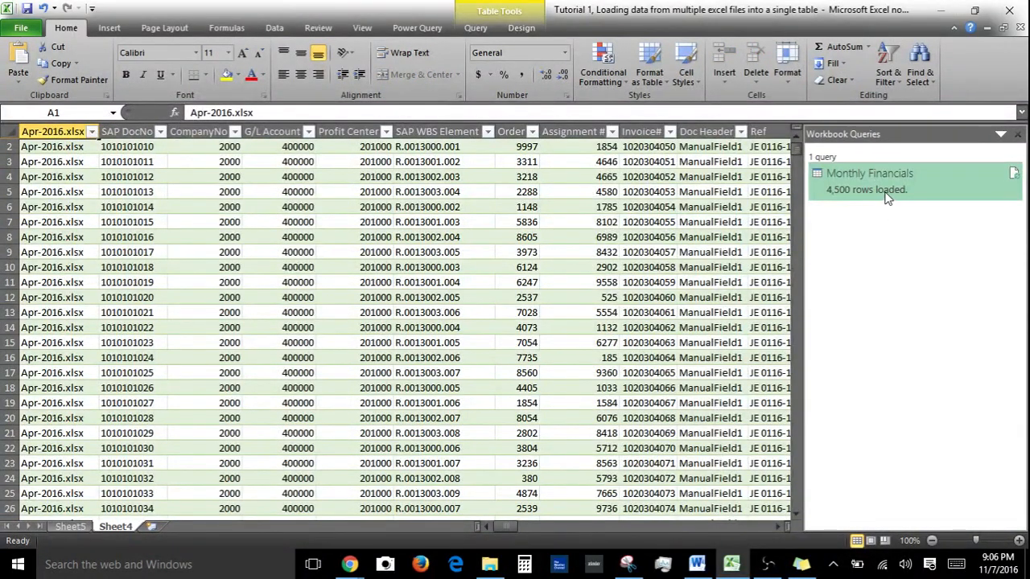
double_click(892, 197)
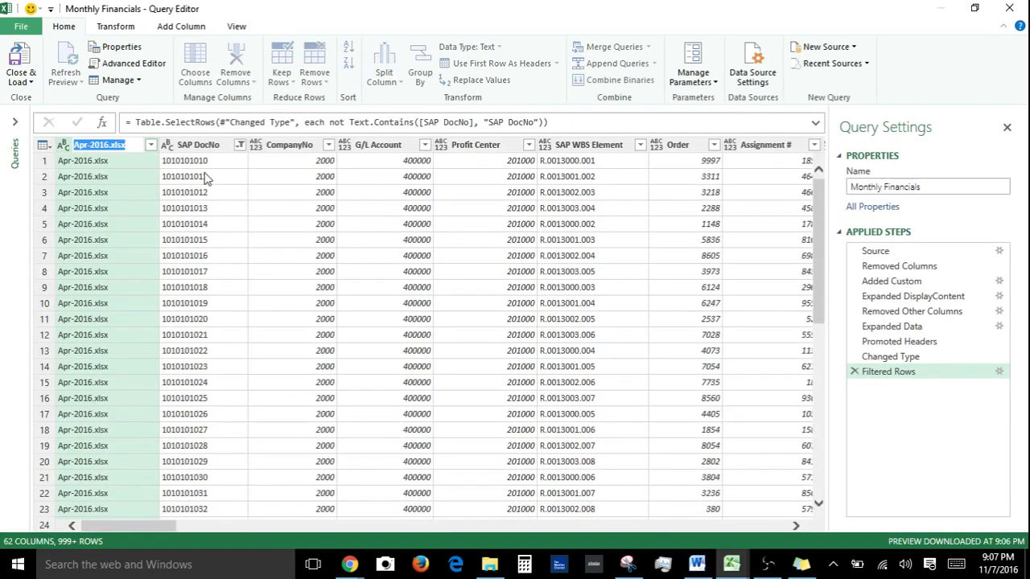
type("F")
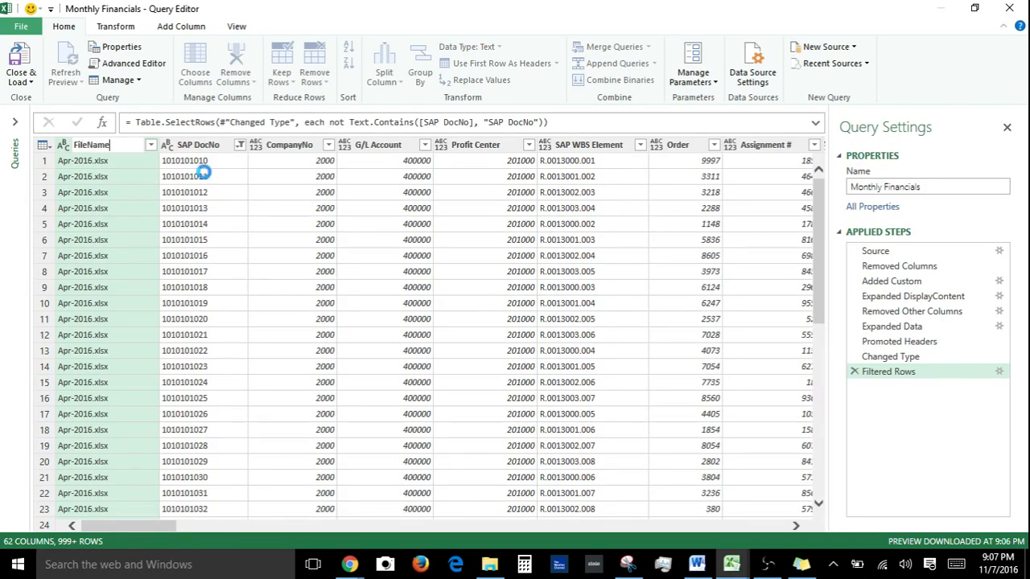
type("ileName")
key("Return")
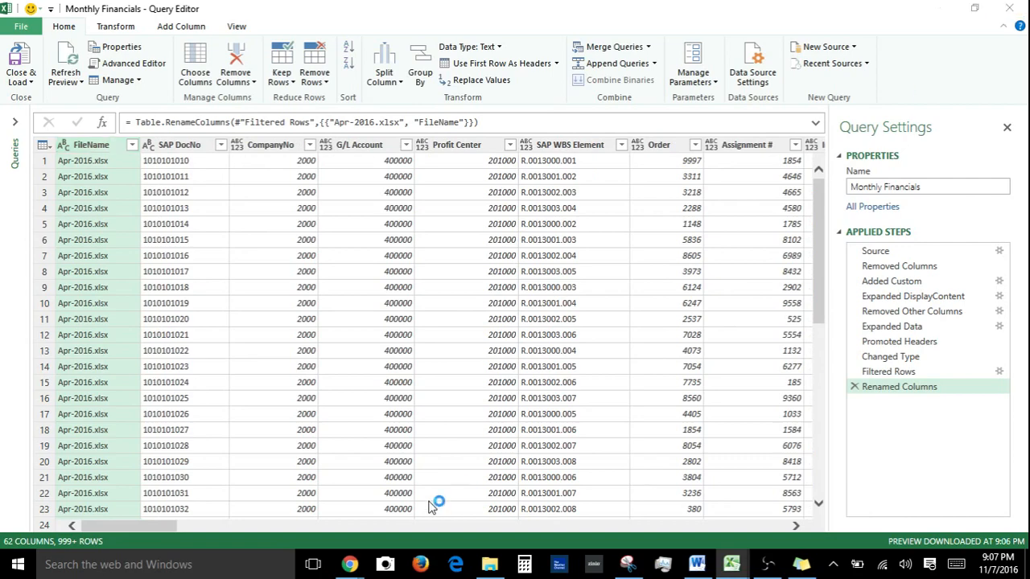
key("alt+F4")
left_click(531, 305)
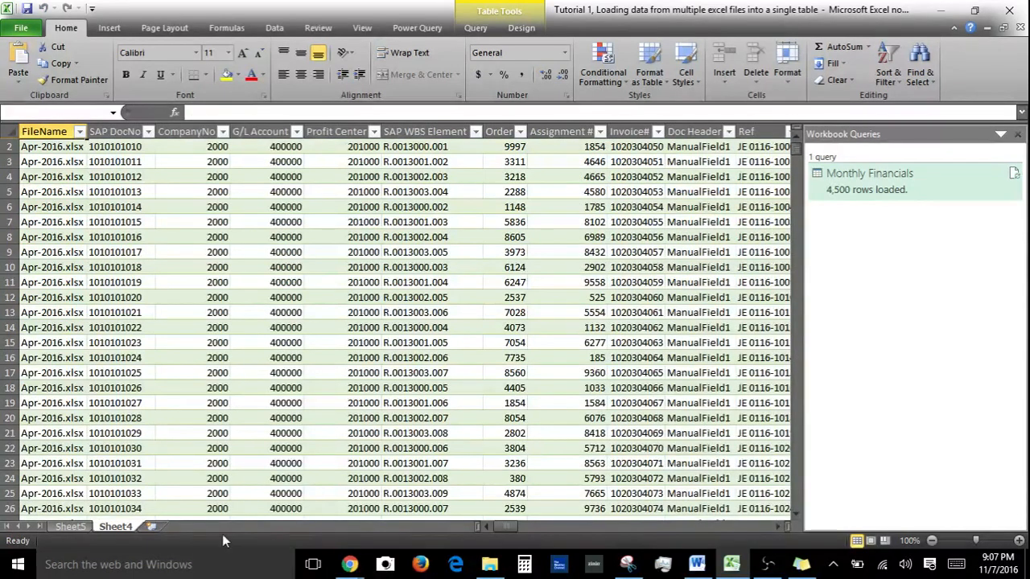
Step: Refresh the PivotTable on Sheet5 and add the FileName field to its row labels
left_click(71, 527)
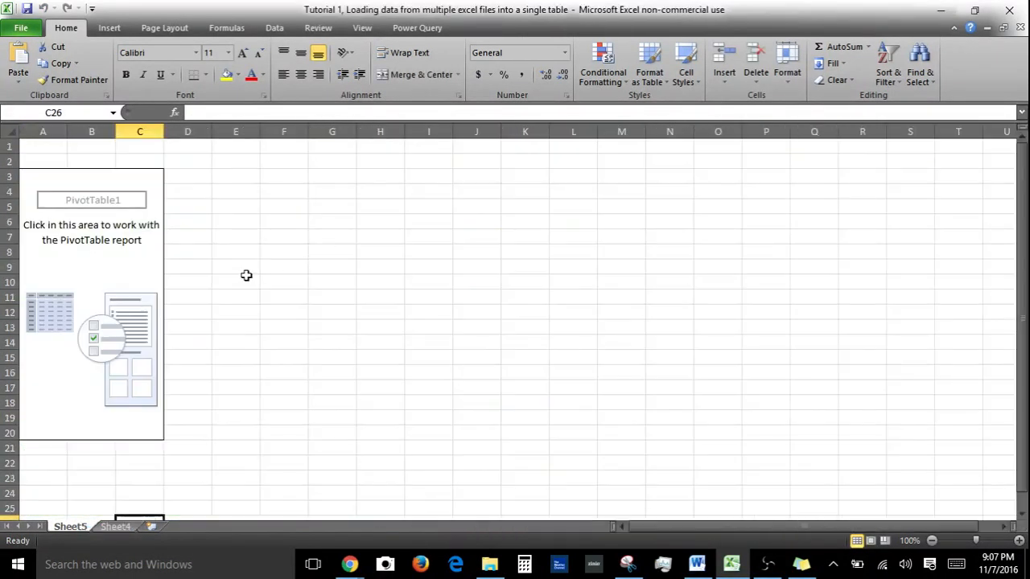
right_click(139, 235)
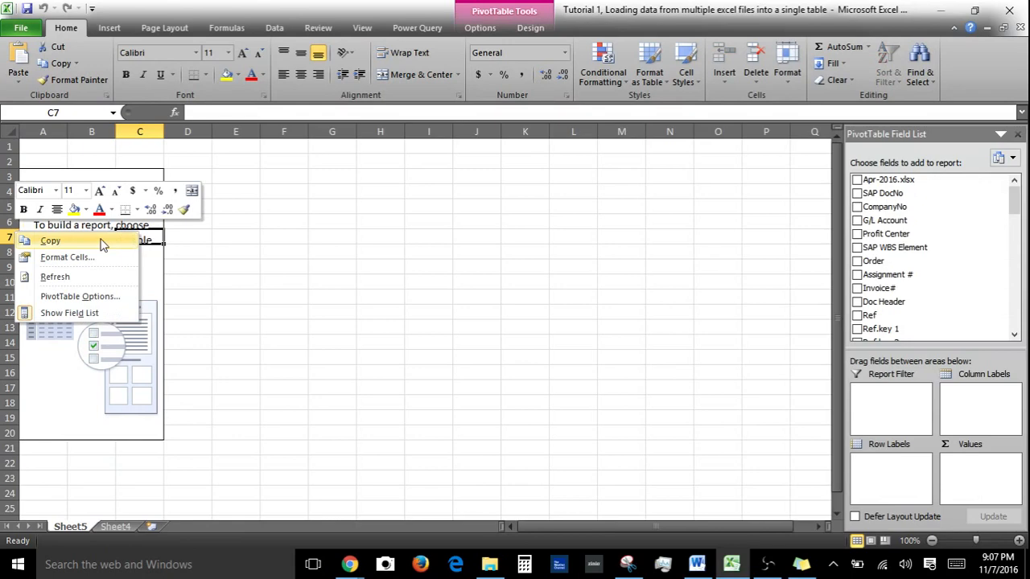
left_click(54, 275)
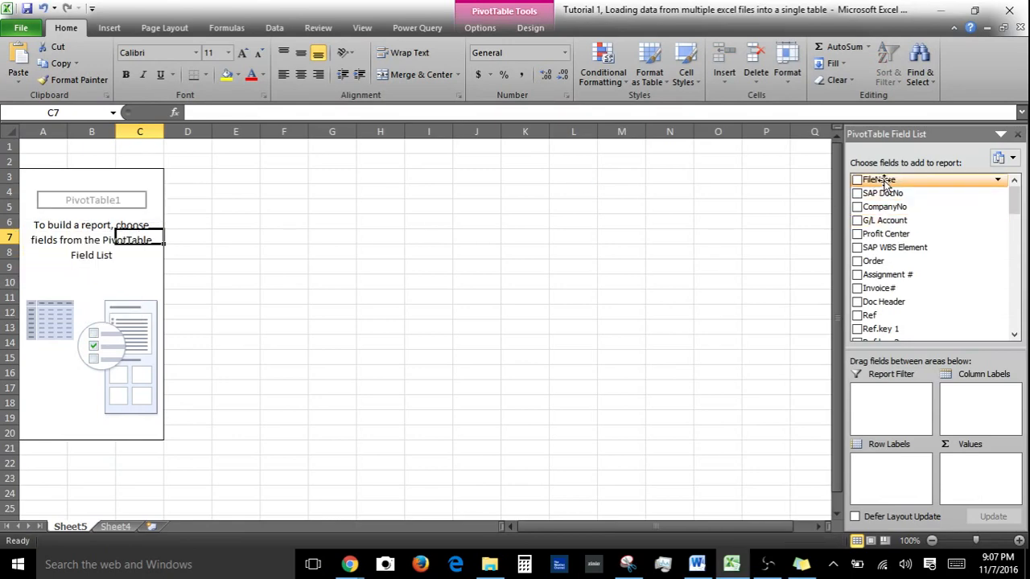
left_click_drag(885, 181, 893, 487)
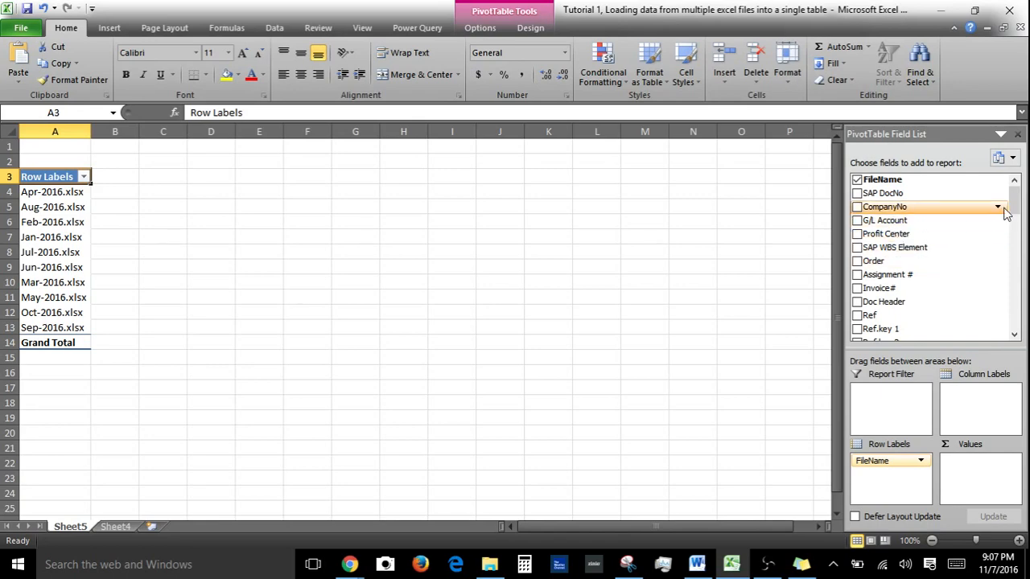
Step: Try out Total Rev, Total Cost and Total GP in the PivotTable, taking each field out again
left_click_drag(1014, 211, 1025, 330)
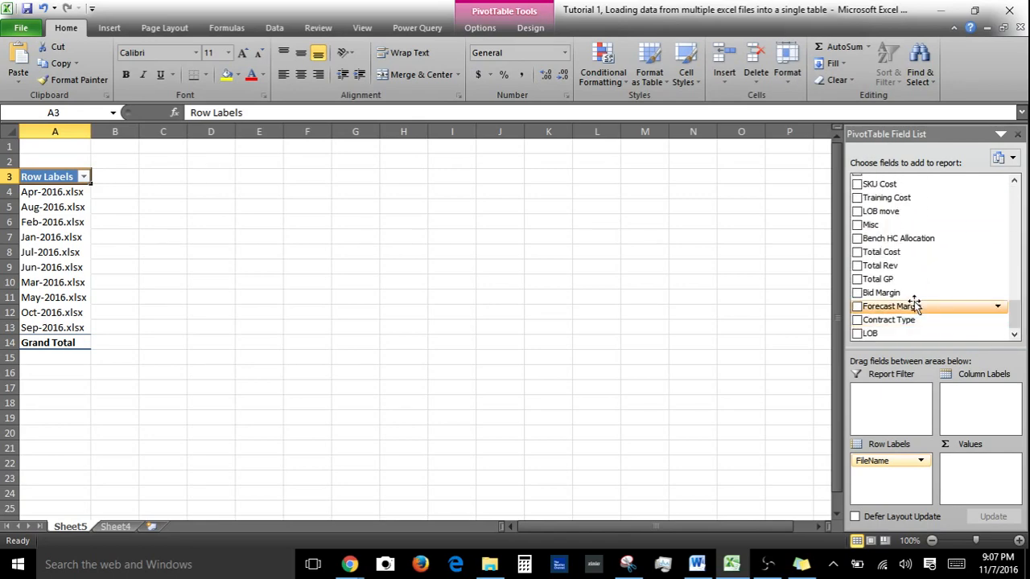
left_click(867, 268)
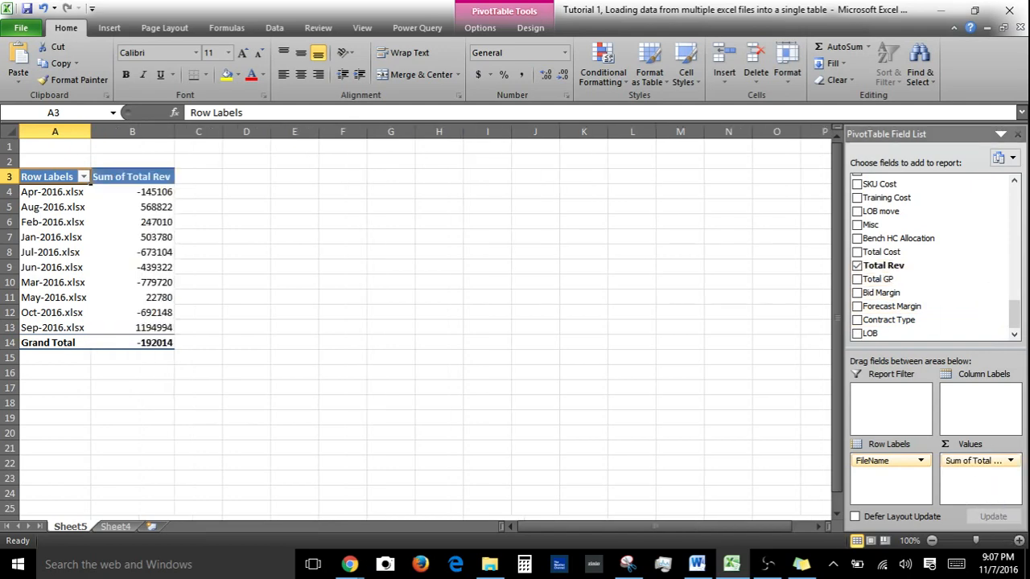
left_click_drag(969, 461, 808, 369)
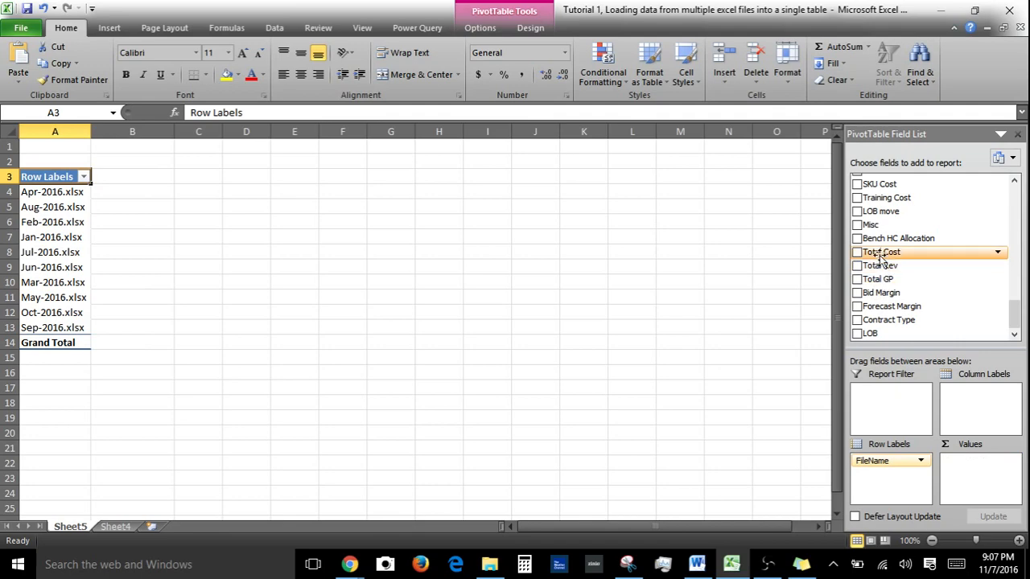
left_click_drag(881, 252, 683, 372)
left_click_drag(881, 278, 643, 378)
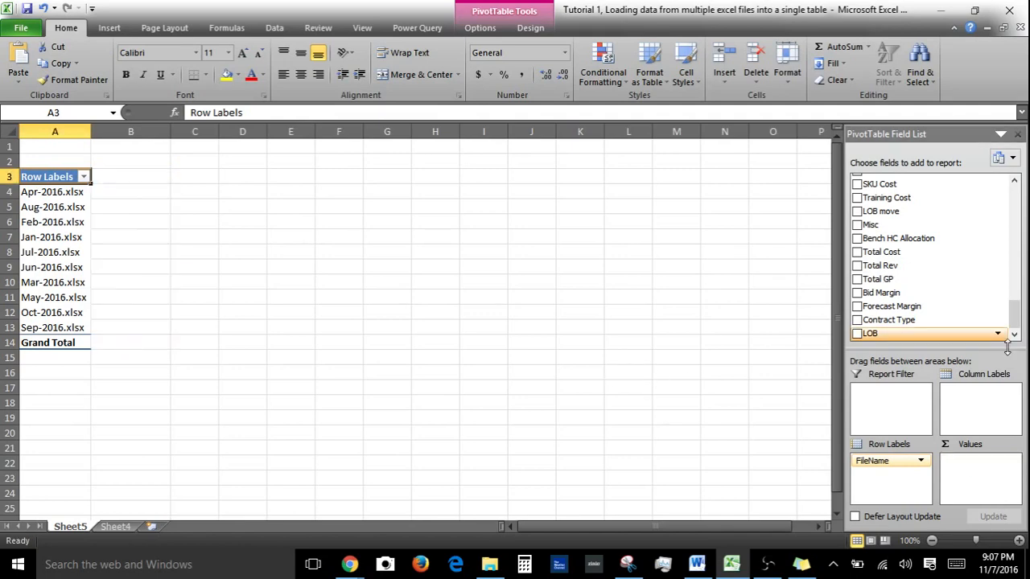
Step: Add the G/L Account field to the PivotTable's row labels beneath FileName
left_click_drag(1011, 322, 1004, 209)
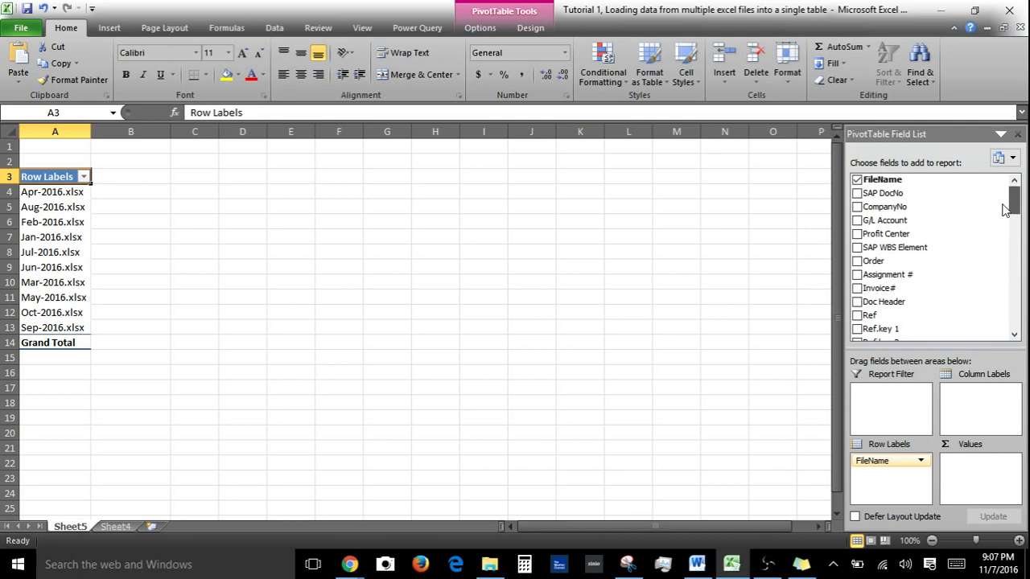
left_click(857, 222)
left_click(858, 221)
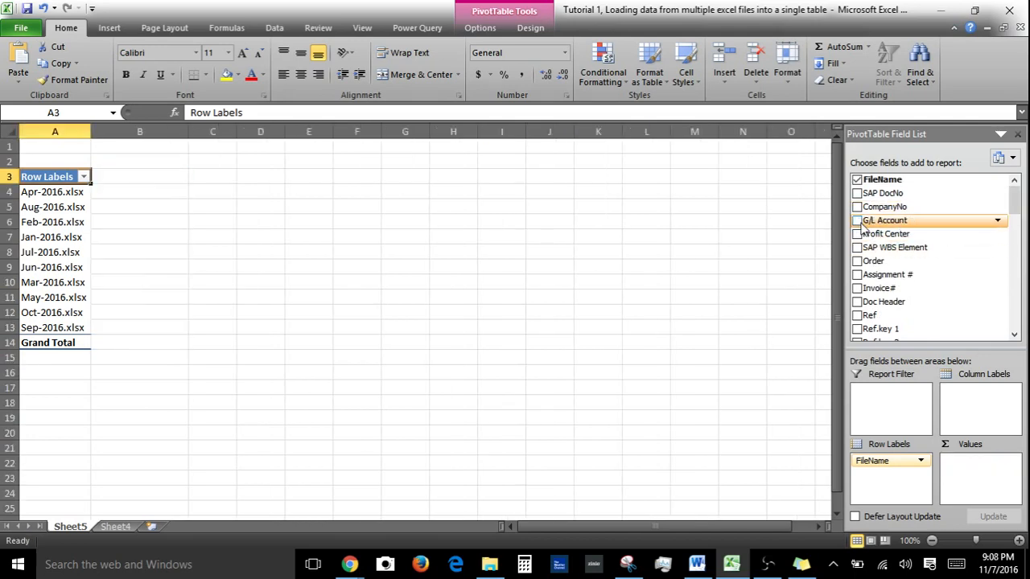
left_click(858, 221)
left_click_drag(985, 462, 904, 486)
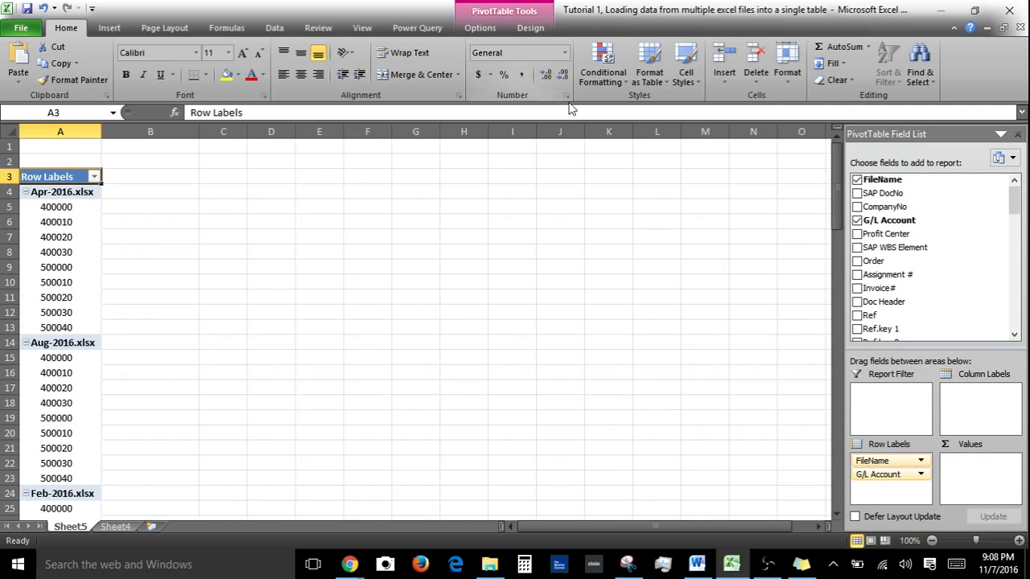
Step: Change the PivotTable's report layout to tabular form
left_click(530, 27)
left_click(23, 74)
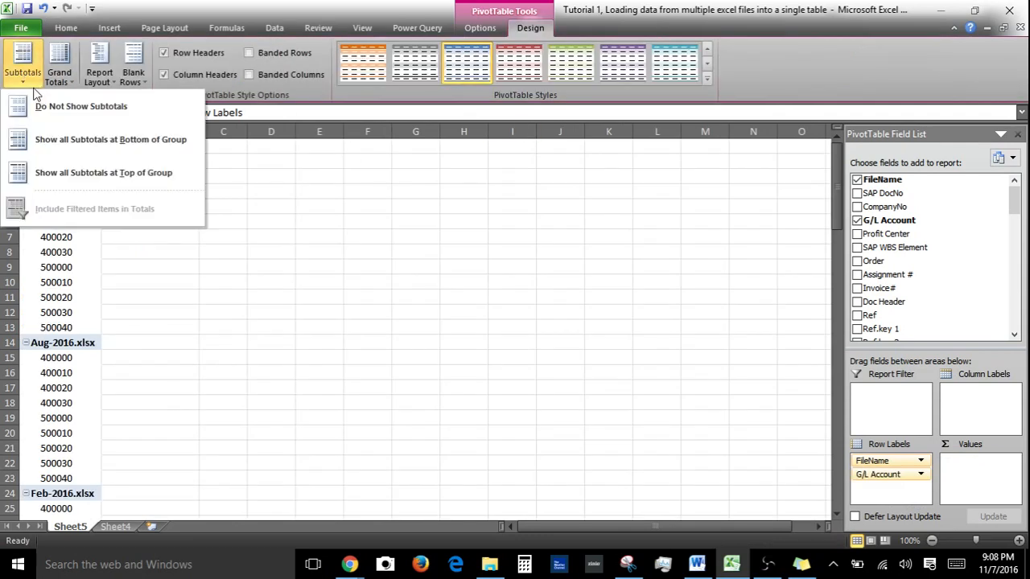
left_click(23, 74)
left_click(112, 79)
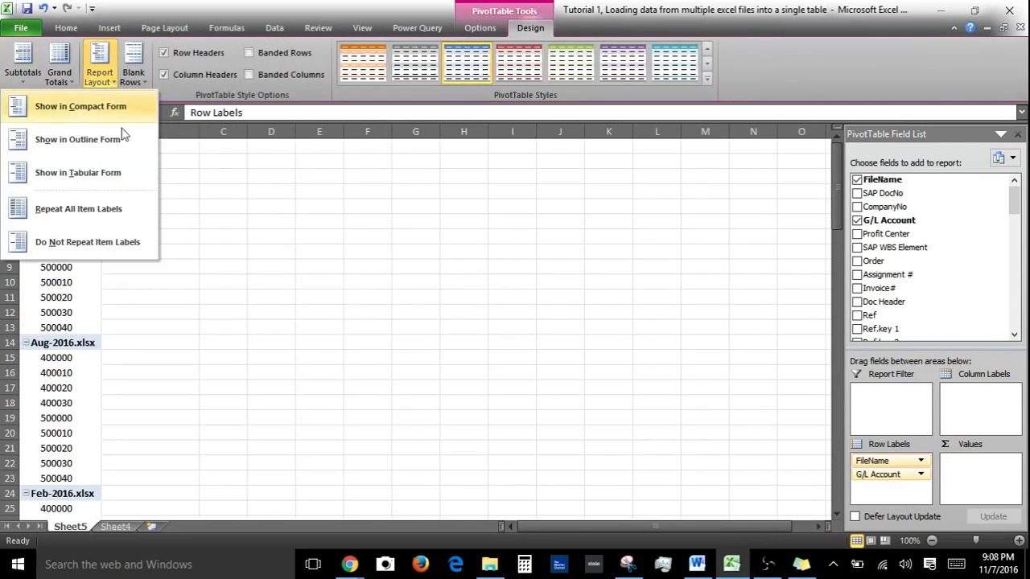
left_click(96, 172)
left_click(161, 222)
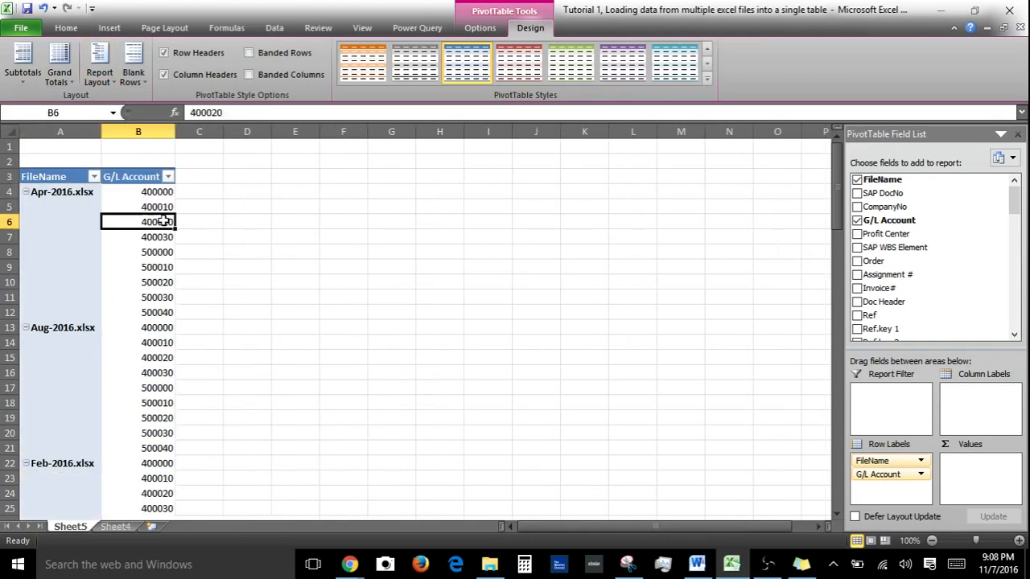
Step: Hide the workbook query list on Sheet4 and look across the combined table from FileName to the LOB column
left_click(127, 525)
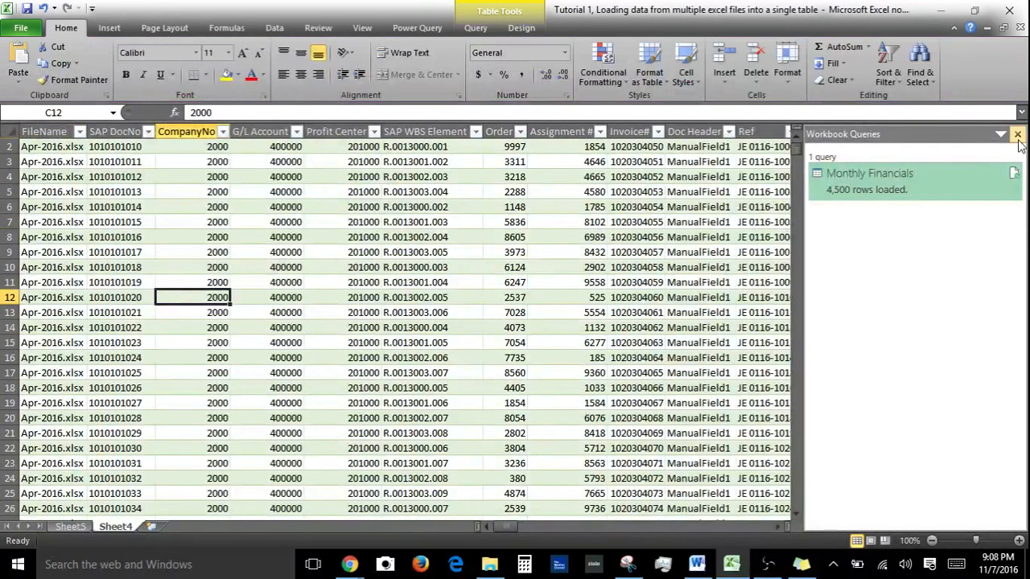
left_click(1017, 137)
left_click_drag(662, 527, 807, 561)
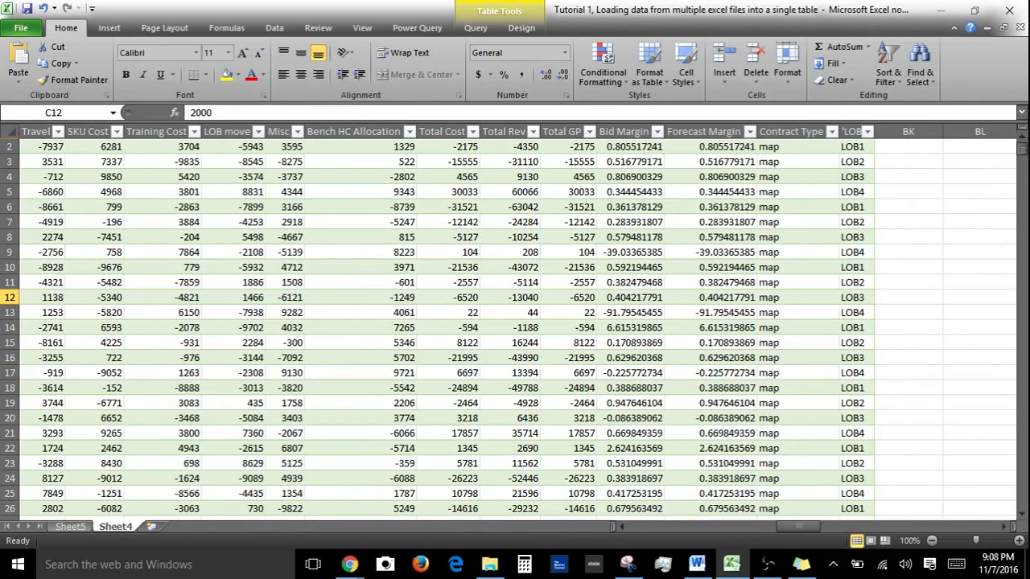
left_click(1022, 139)
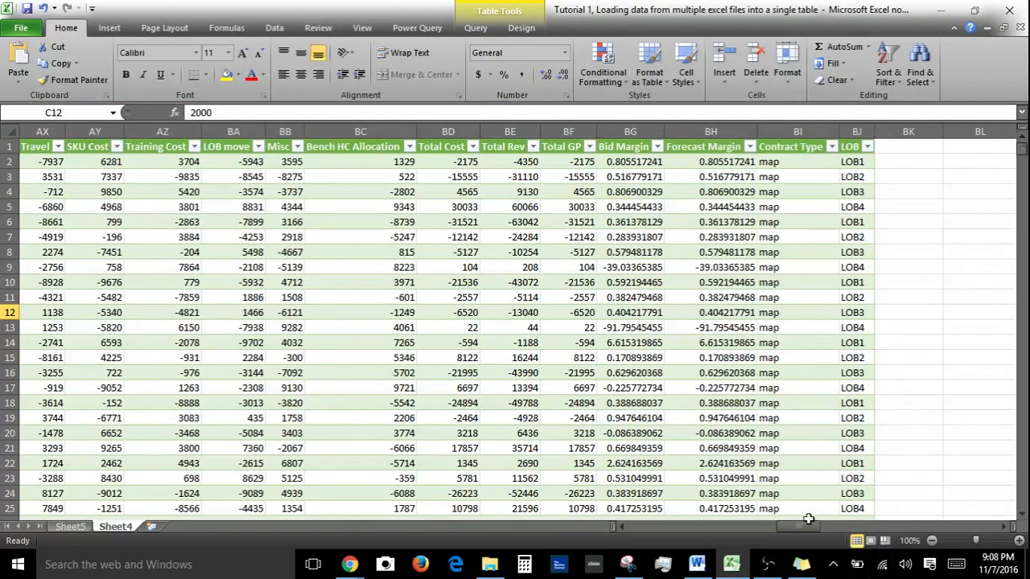
left_click_drag(800, 529, 776, 527)
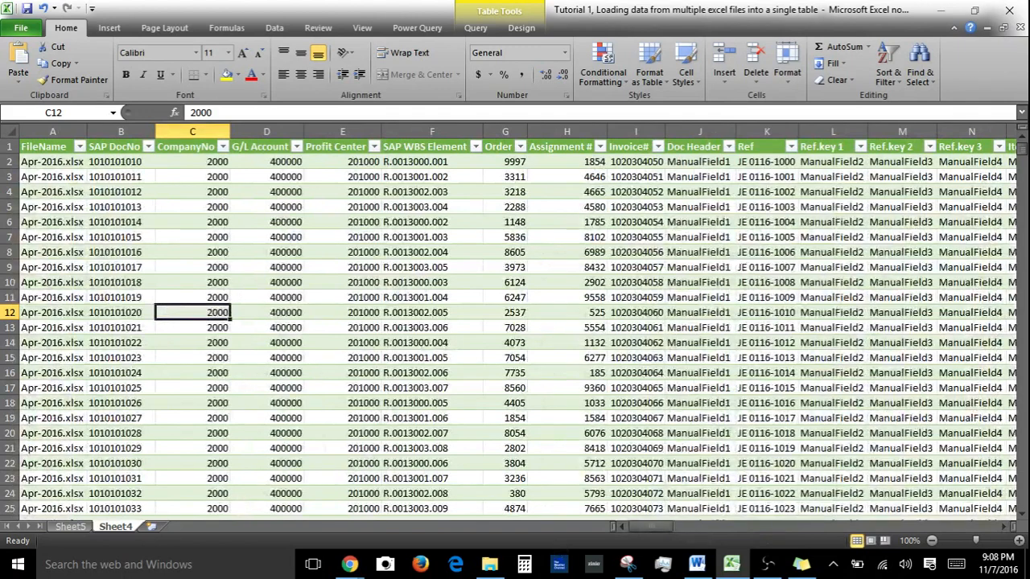